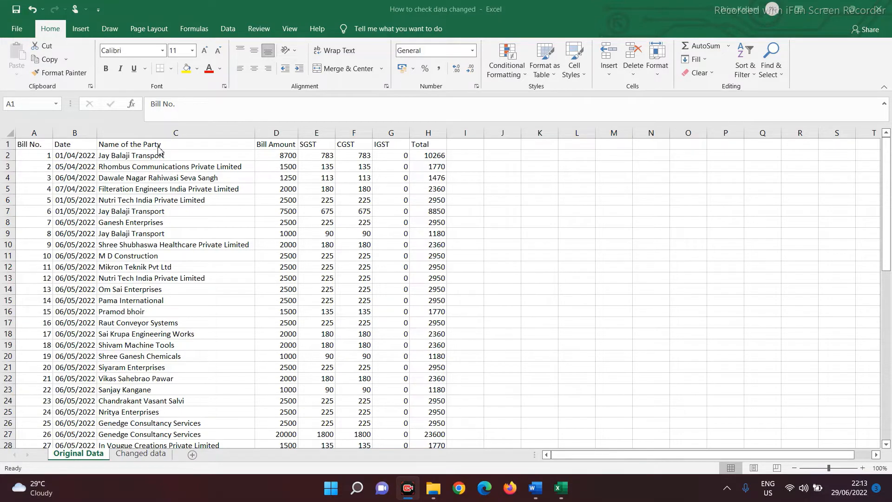
Examine the bill records on the Changed data sheet, starting from the first bill row.
click(143, 454)
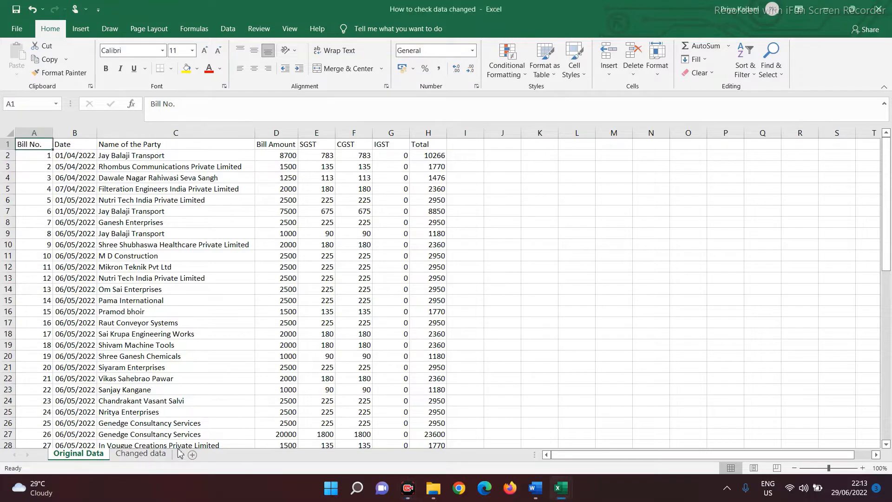
click(142, 455)
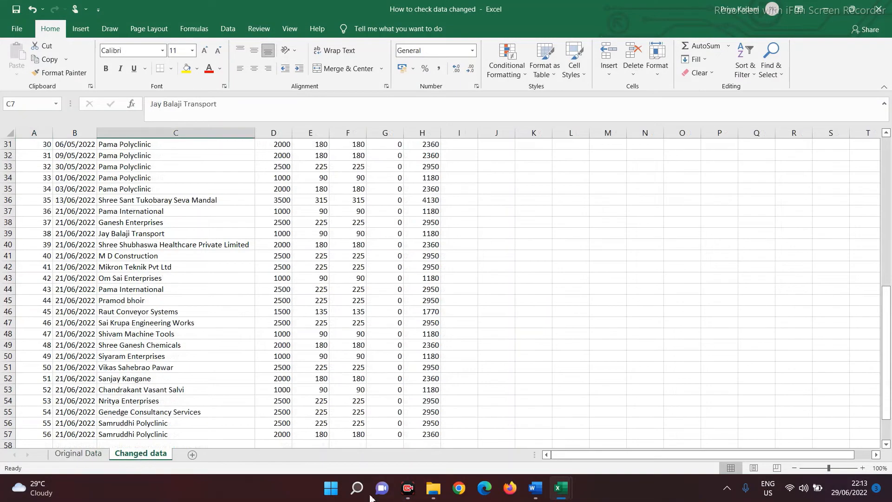
scroll(265, 252, up, 10)
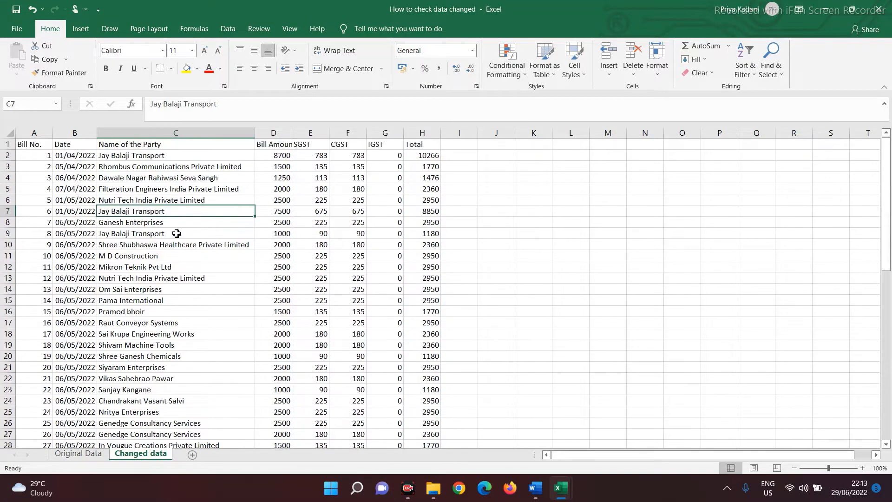
click(30, 160)
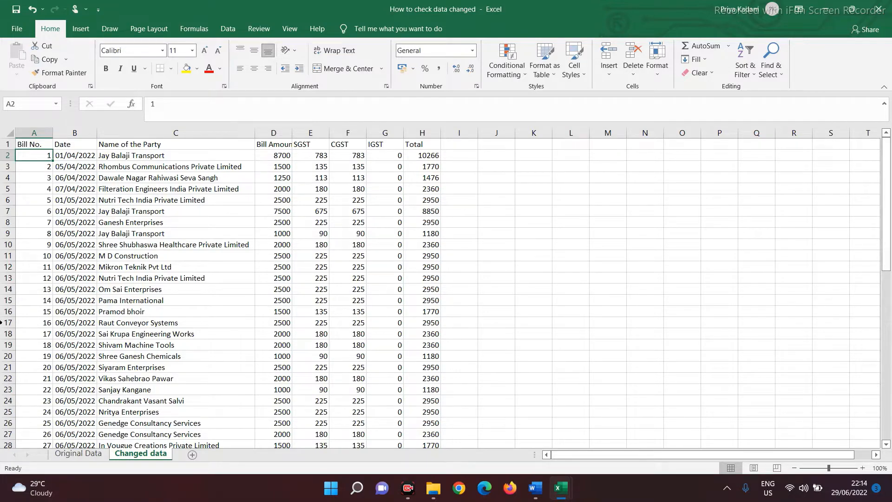
Convert the whole bill range A1:H57 on the Original Data sheet into a table with headers.
click(78, 453)
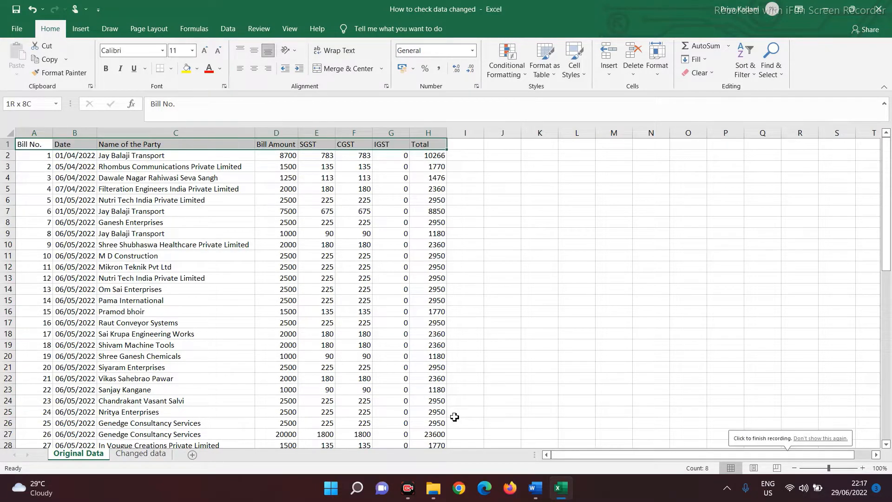
key(End)
key(shift+Down)
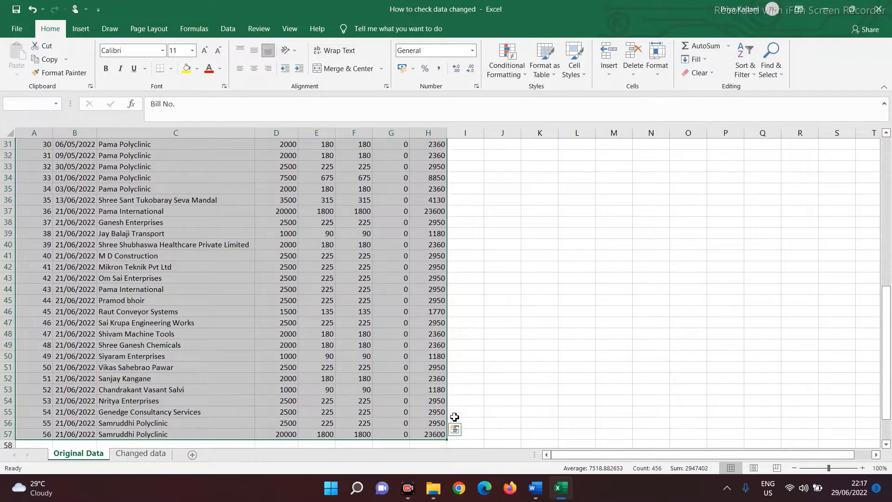
key(ctrl+t)
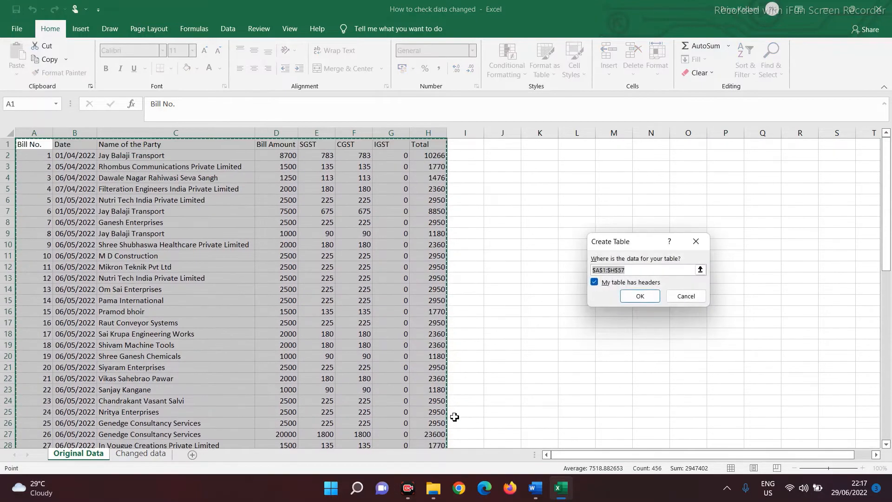
click(638, 300)
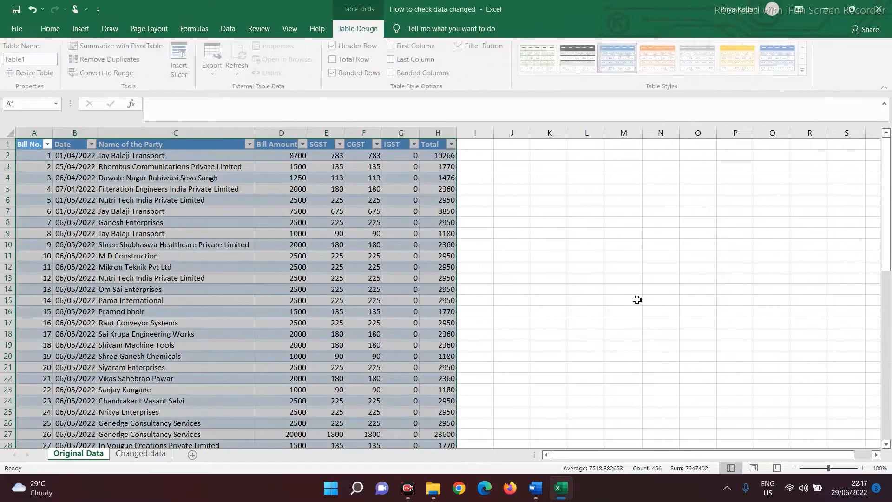
Load the original bill table into Power Query and name the query Original Data.
click(193, 302)
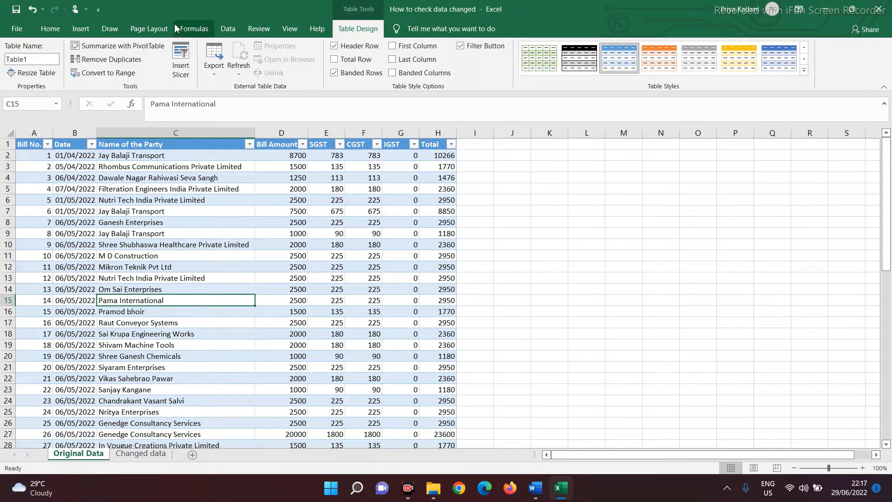
click(219, 31)
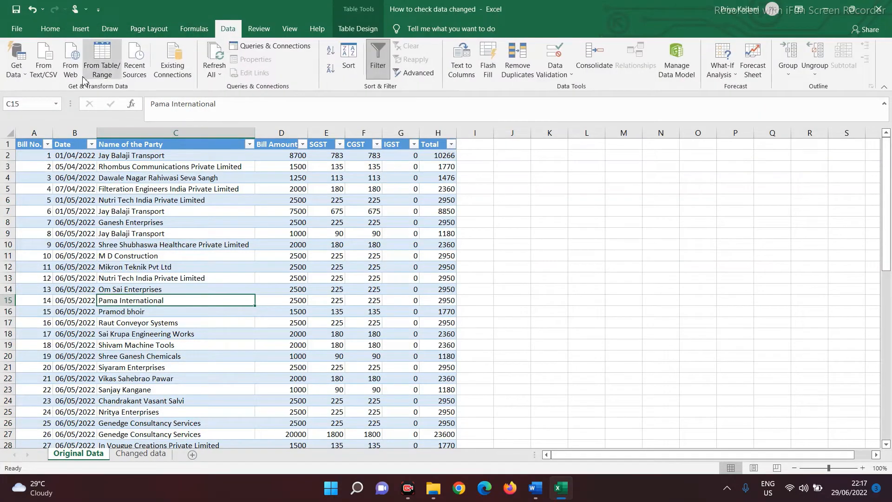
click(103, 55)
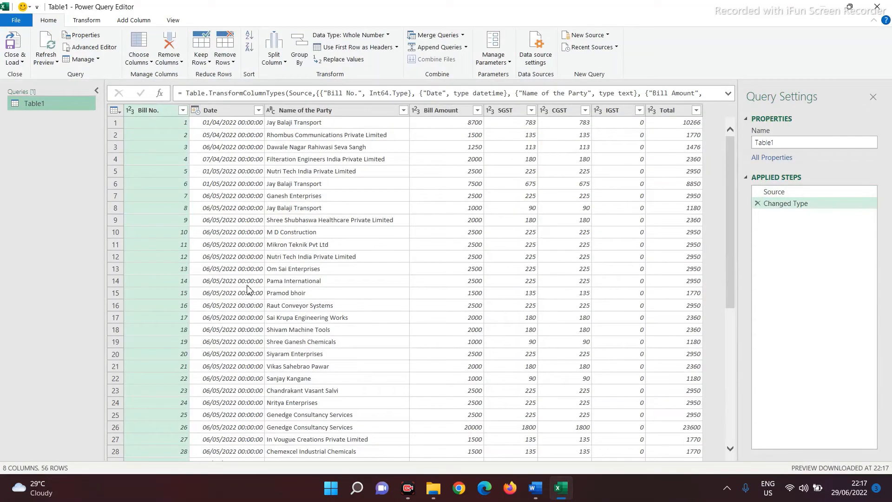
click(779, 143)
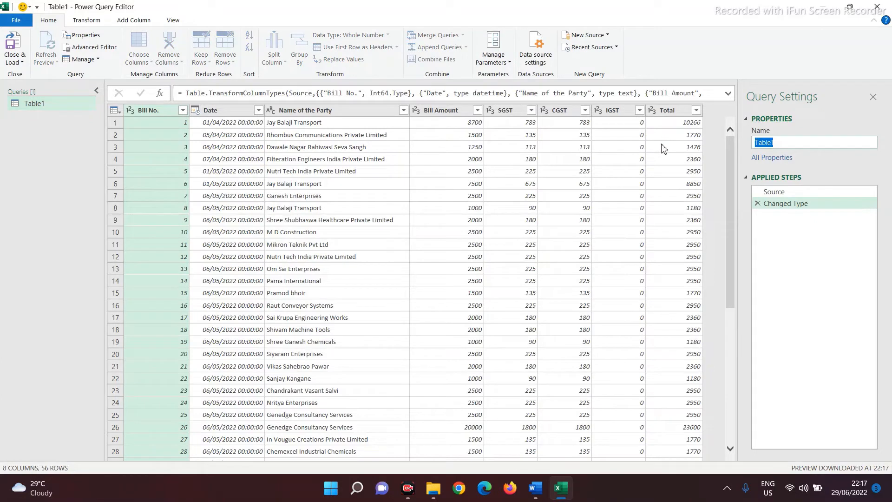
text(Original Data)
key(Return)
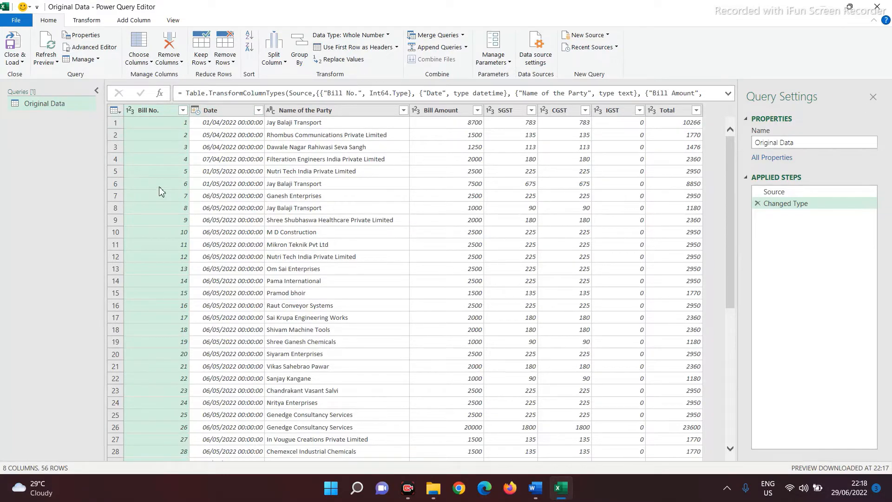
Merge the Bill No. and Name of the Party columns using the custom separator "|", keeping the column name Merged.
ctrl+click(314, 112)
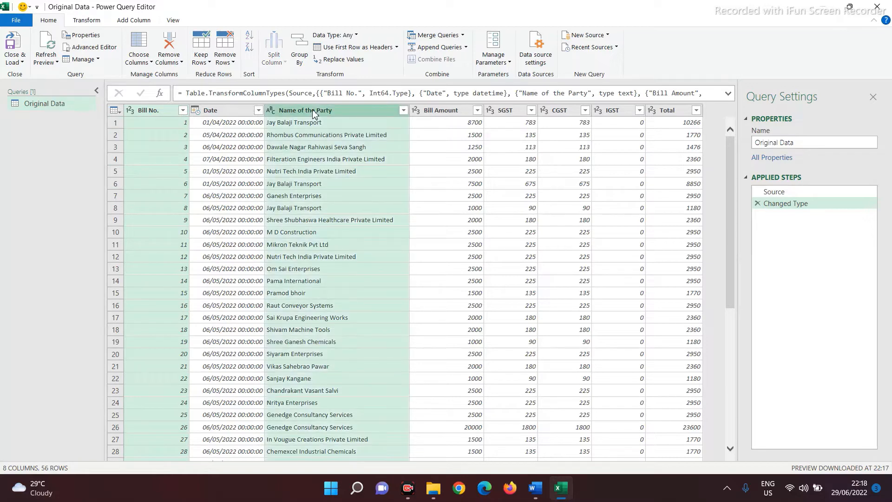
right_click(314, 114)
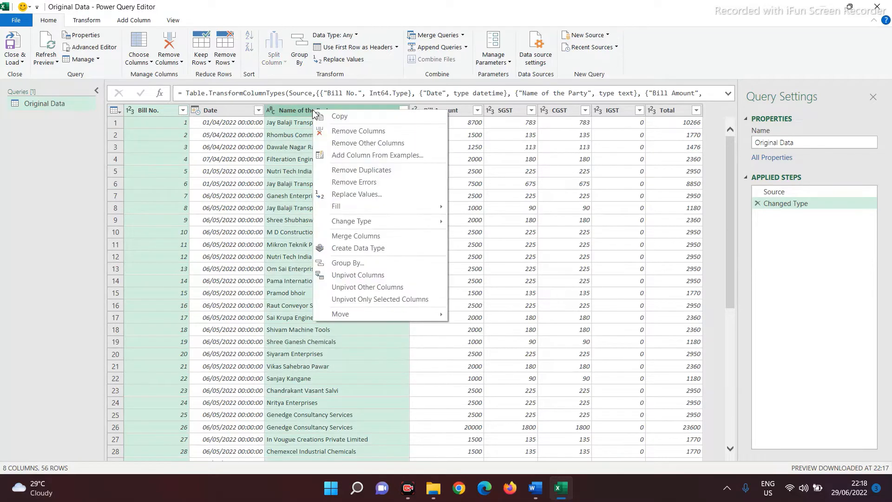
click(351, 239)
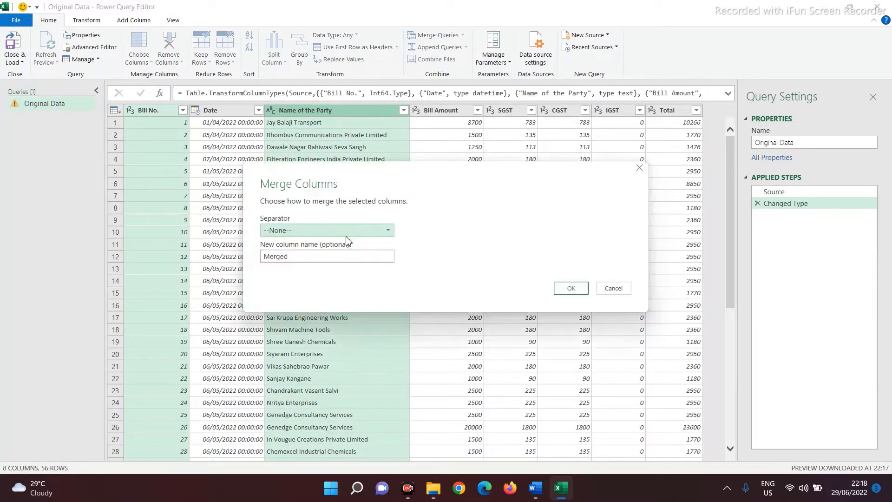
click(319, 235)
click(292, 329)
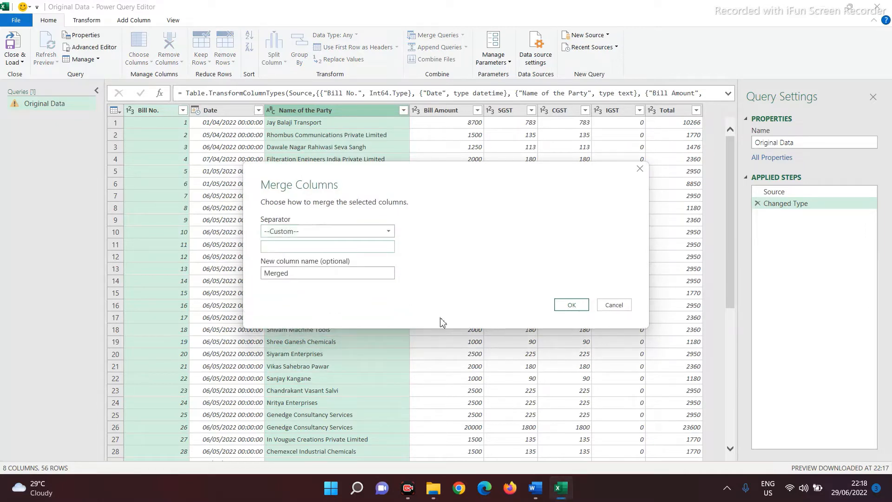
text(|)
click(571, 304)
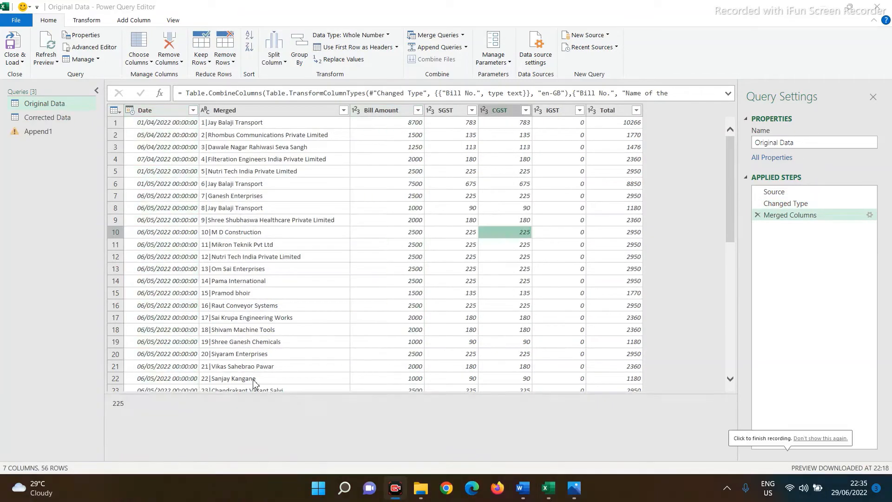
Remove the Date column and unpivot all columns other than Merged in the Original Data query.
right_click(147, 112)
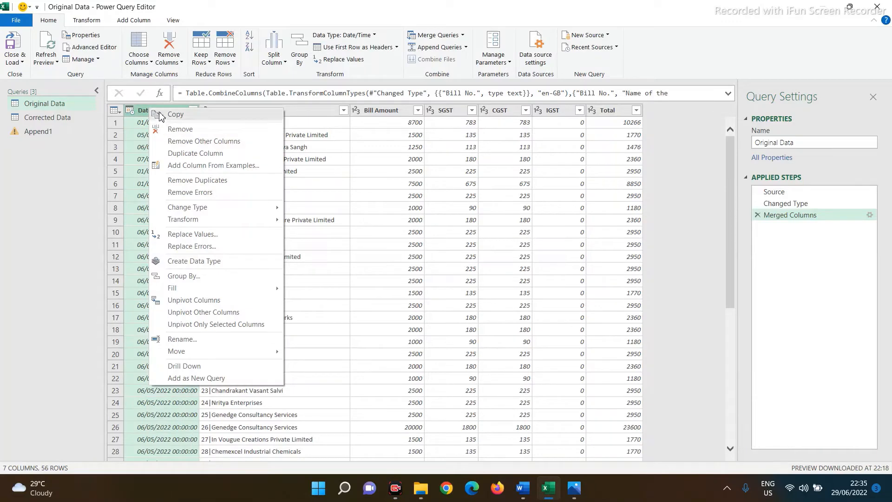
click(170, 130)
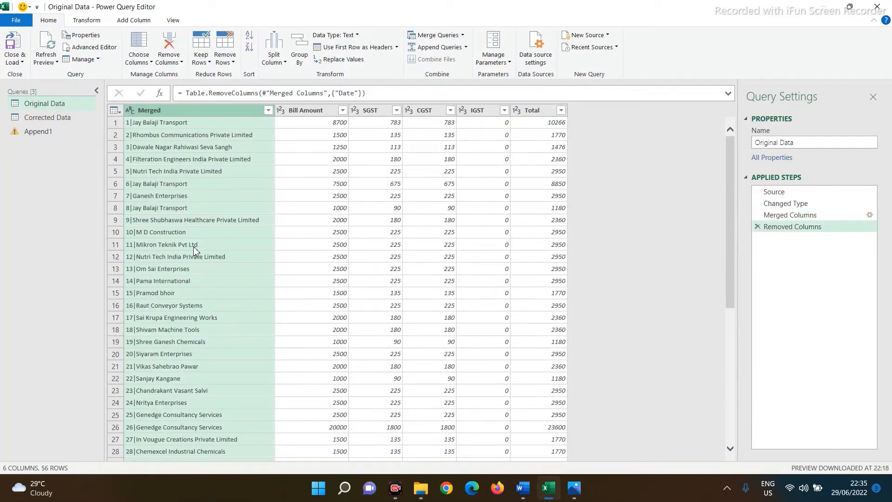
right_click(170, 116)
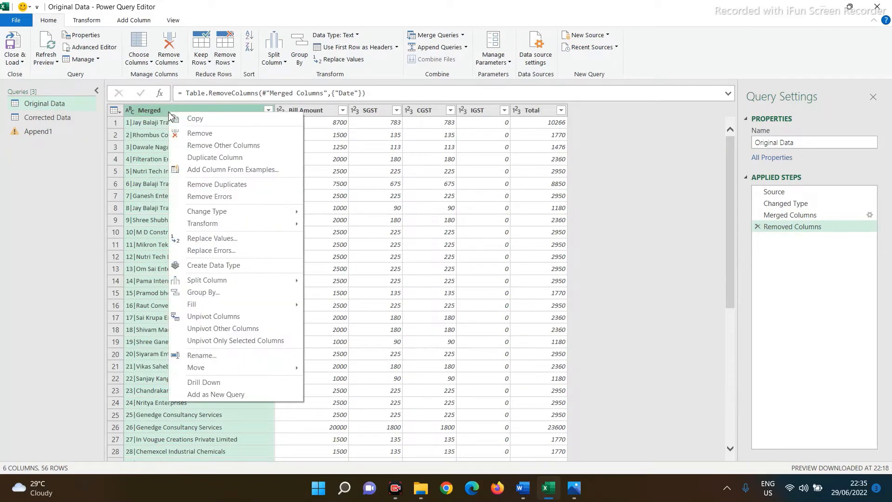
click(177, 330)
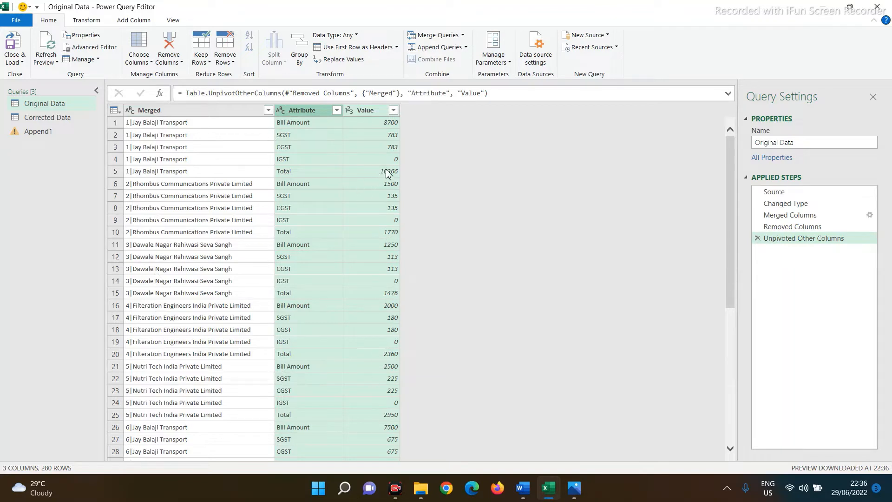
Filter 0 out of the Value column and load the Original Data query as a connection only.
click(394, 110)
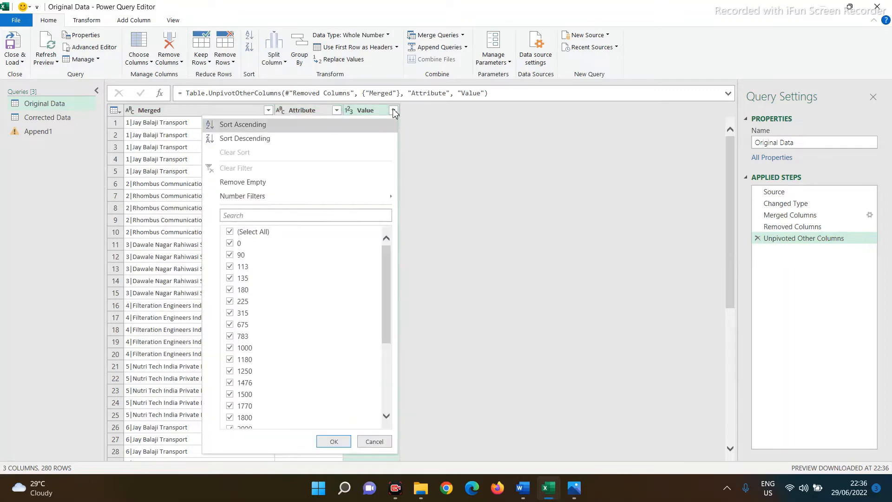
click(230, 244)
click(334, 442)
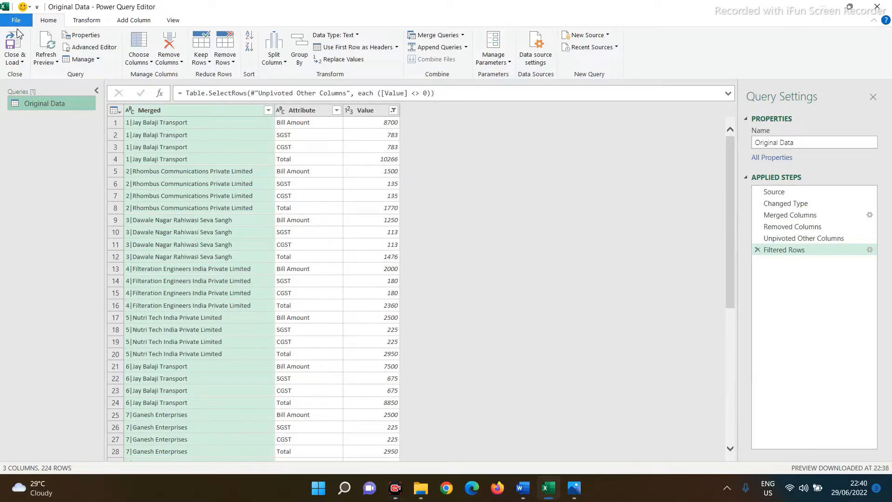
click(15, 62)
click(32, 74)
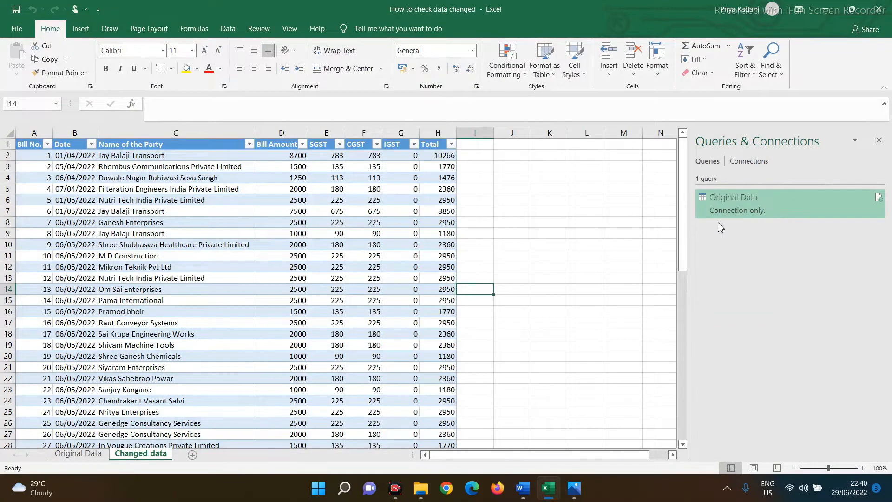
Rename the Value column of the Original Data query to "Original Amount" and save the query back to the workbook.
mouse_move(749, 217)
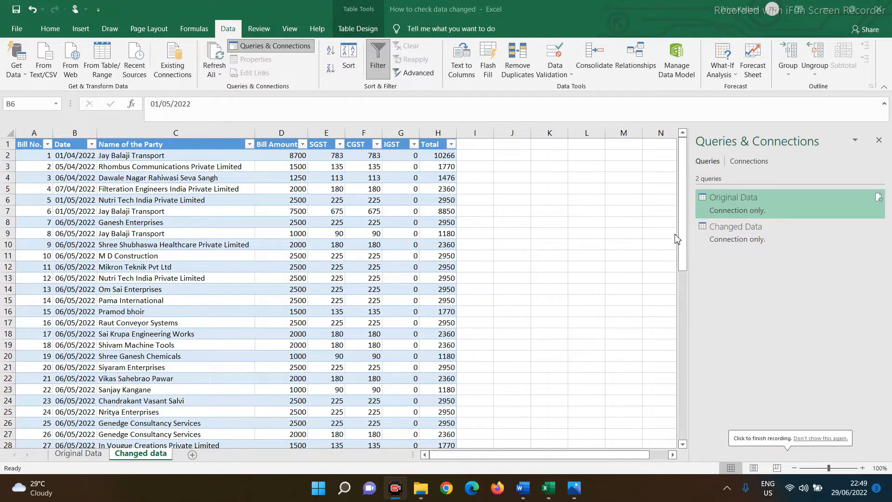
double_click(742, 202)
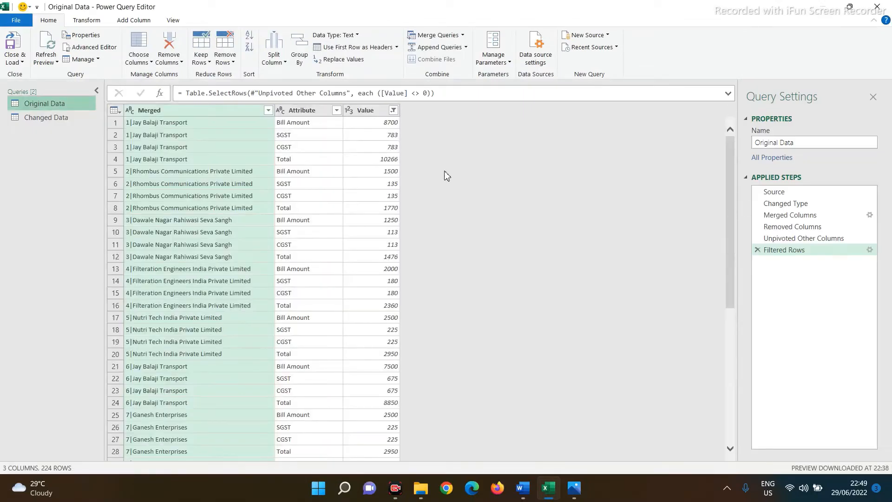
double_click(366, 111)
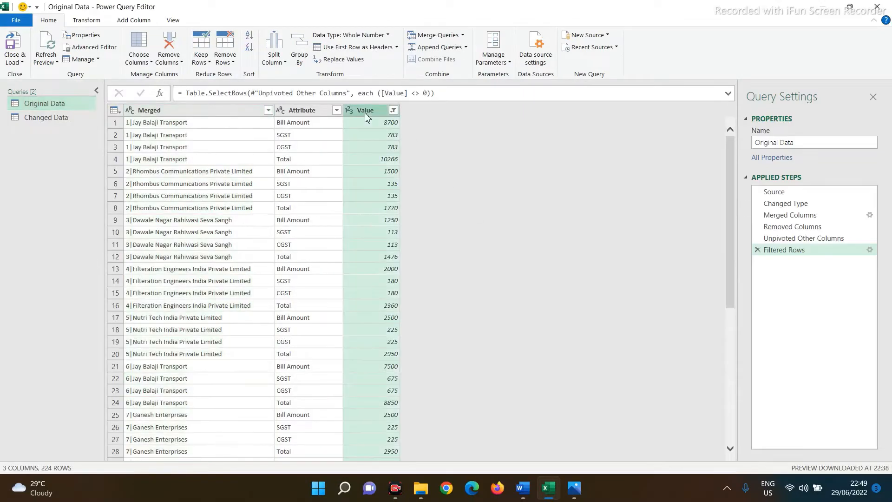
text(O)
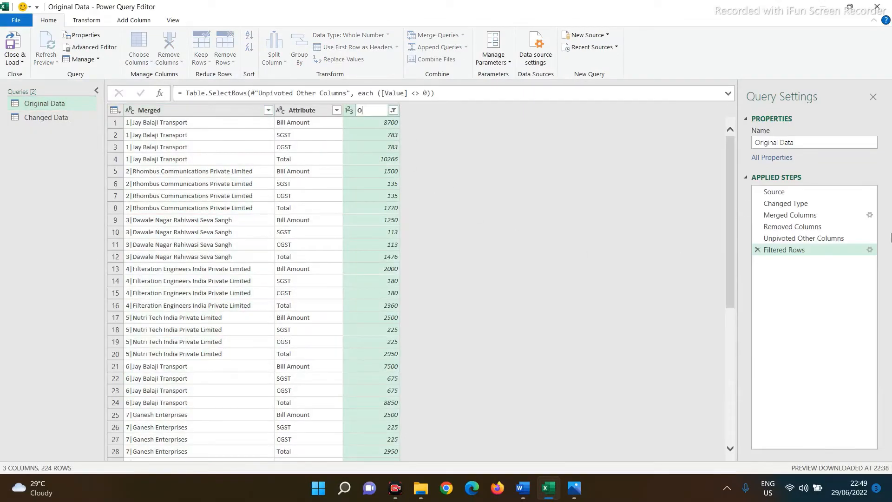
text(riginal Amount)
key(Return)
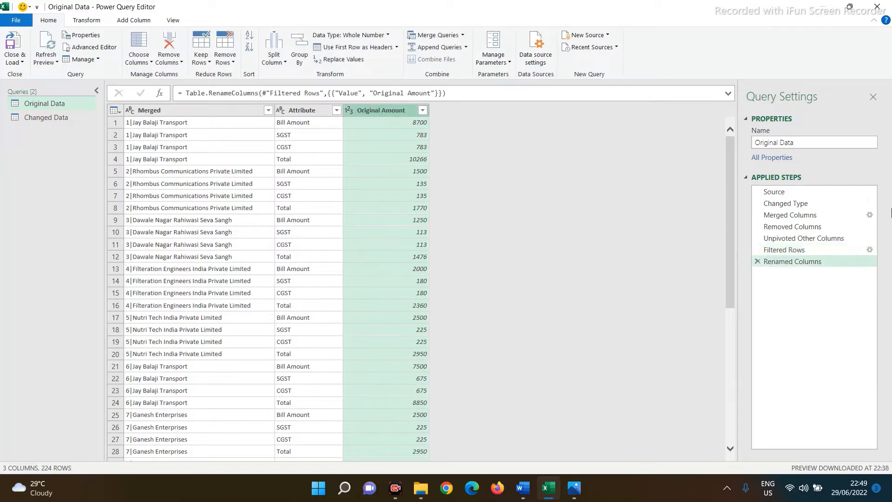
click(14, 61)
click(26, 75)
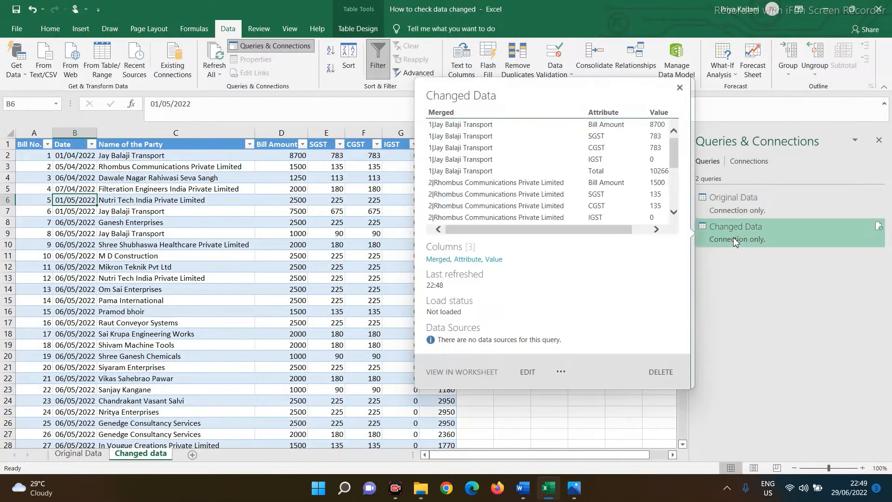
Rename the Value column of the Changed Data query to "Changed Data Amount" and save the query back to the workbook.
double_click(734, 239)
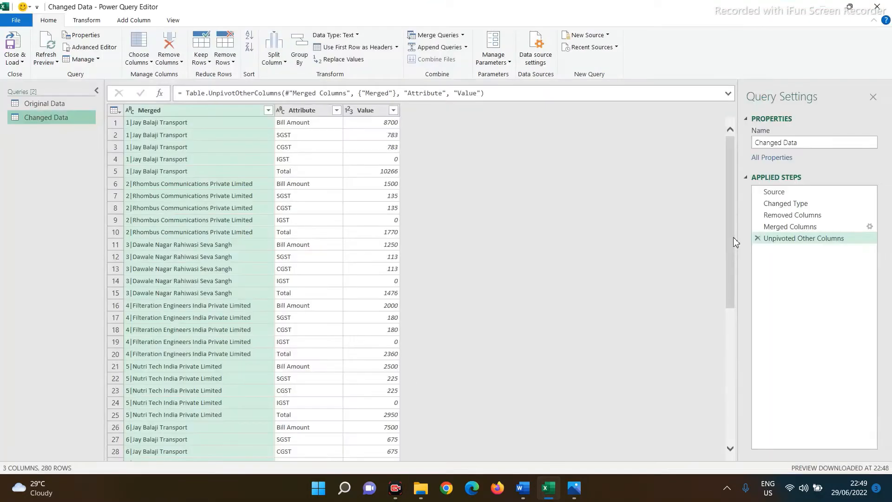
double_click(366, 110)
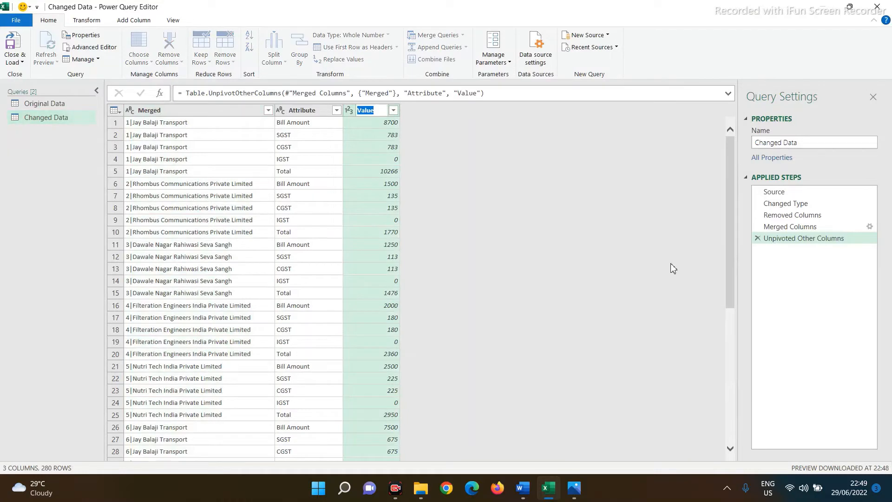
text(Cha)
text(nged Data)
text( Amount)
key(Return)
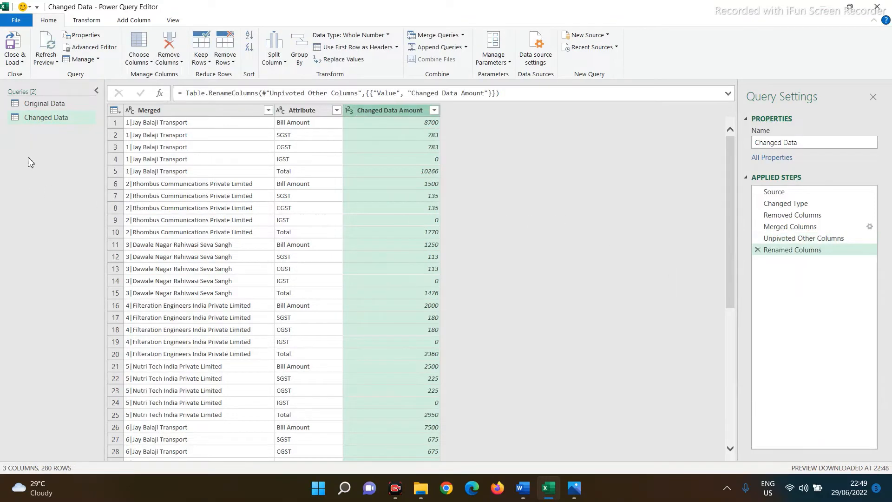
click(16, 58)
click(28, 78)
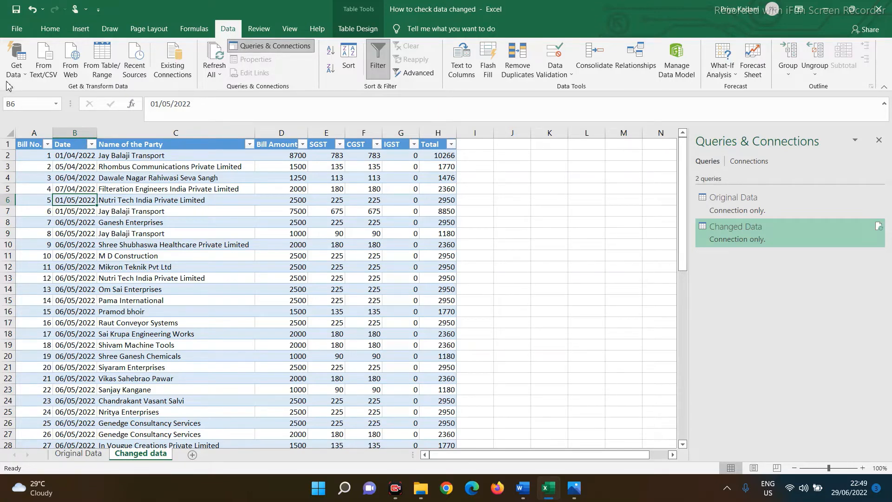
Append the Changed Data query to the Original Data query as a new two-table query.
click(15, 70)
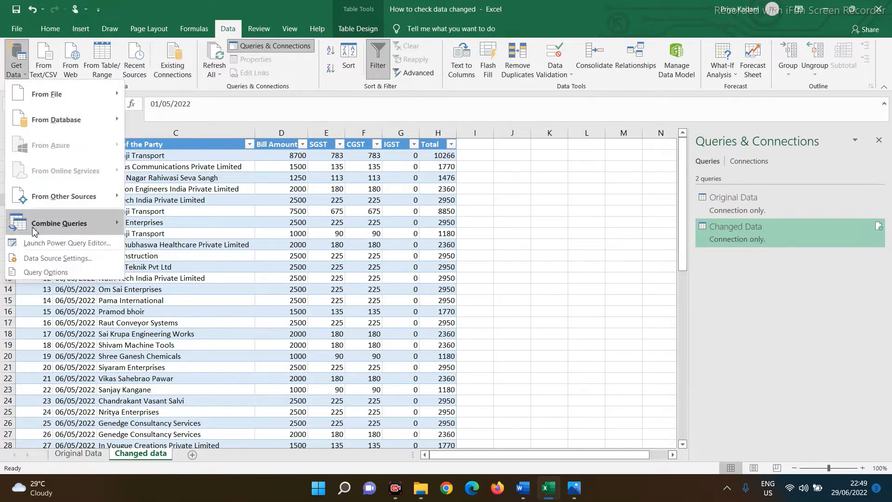
mouse_move(34, 231)
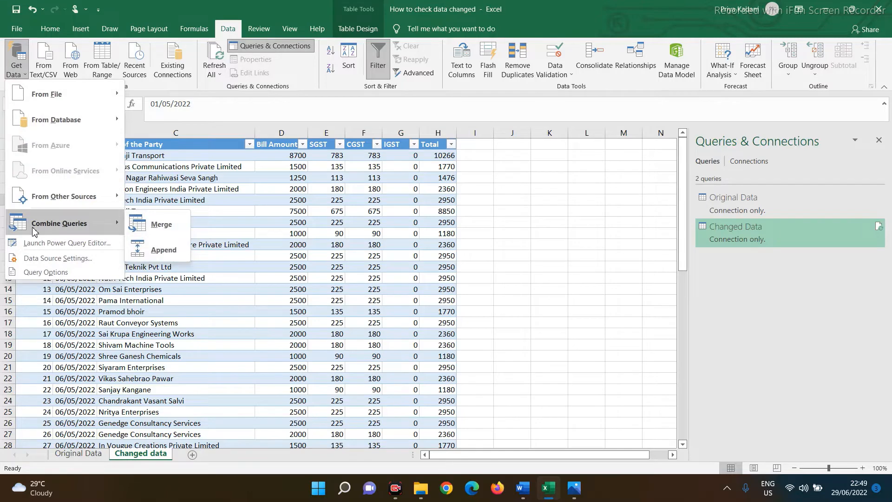
click(163, 253)
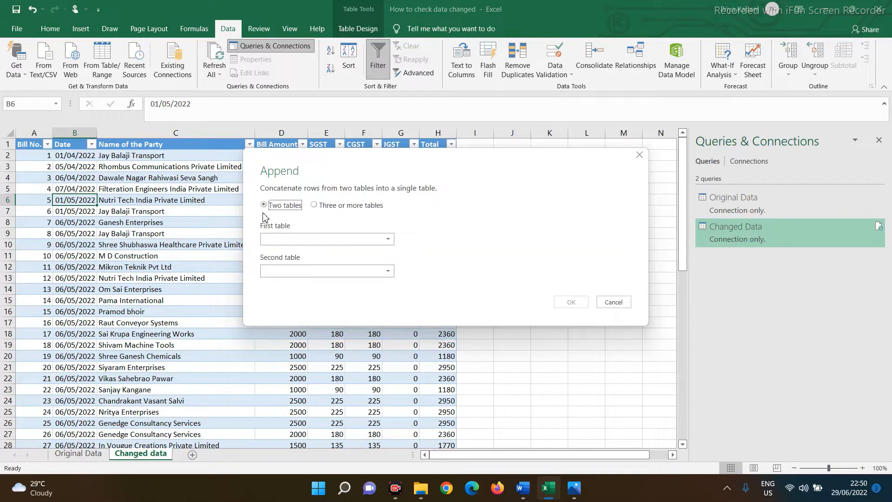
click(277, 240)
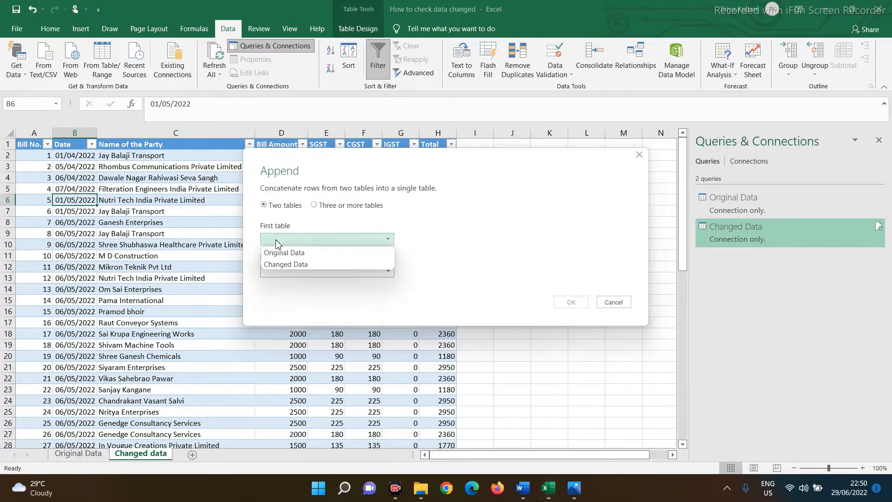
click(278, 251)
click(276, 274)
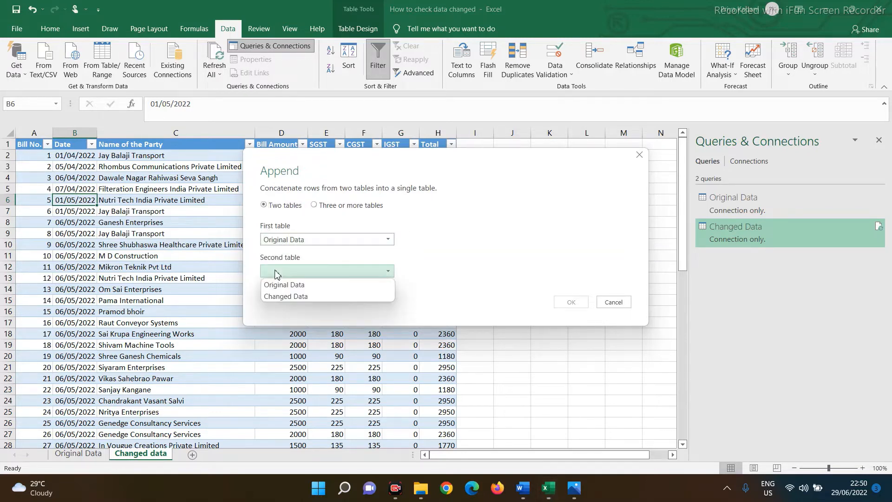
click(279, 297)
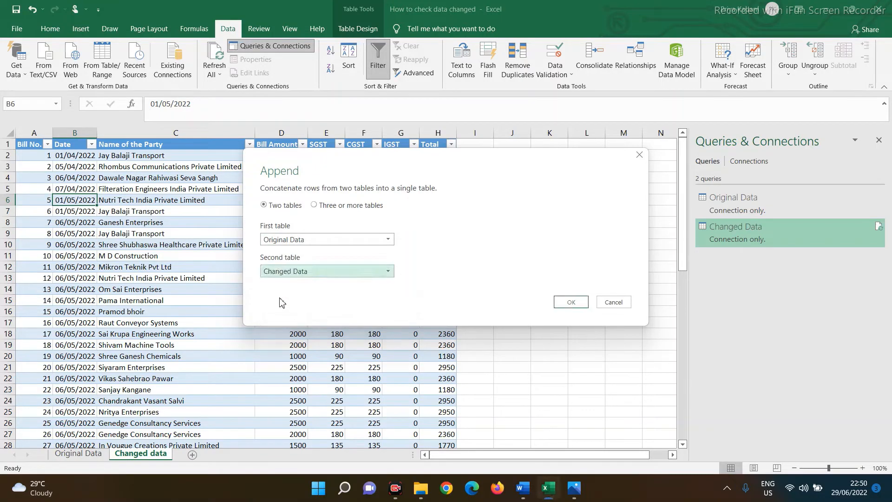
click(570, 304)
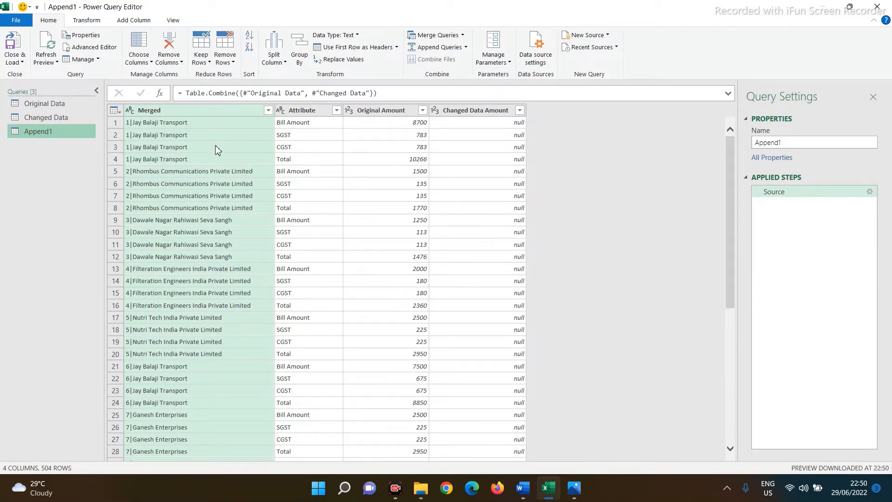
Merge the Merged and Attribute columns of the appended query using the custom separator "|".
ctrl+click(295, 110)
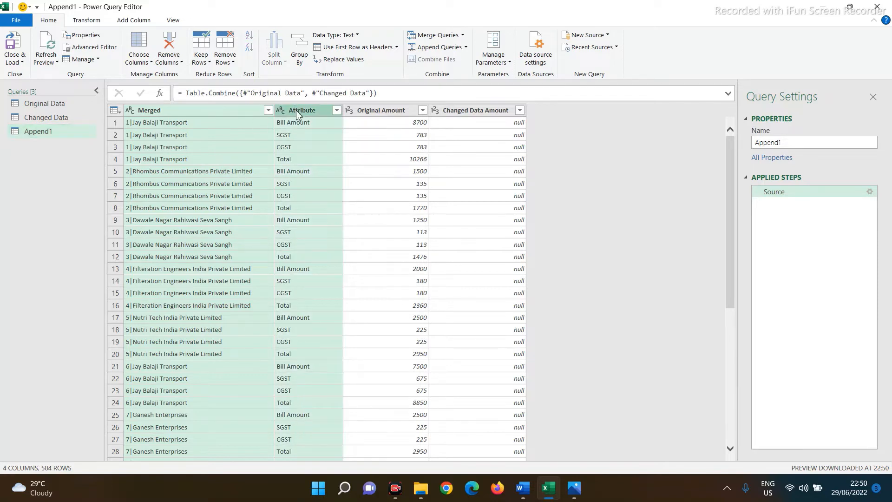
right_click(297, 110)
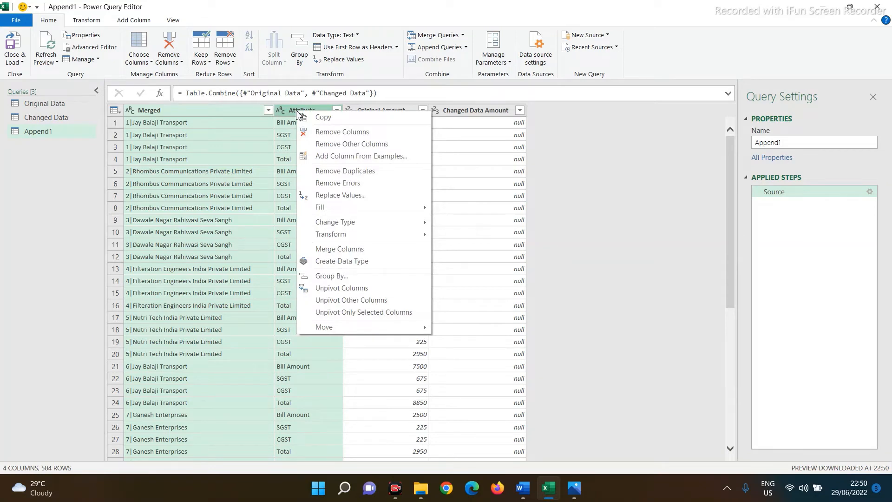
click(321, 250)
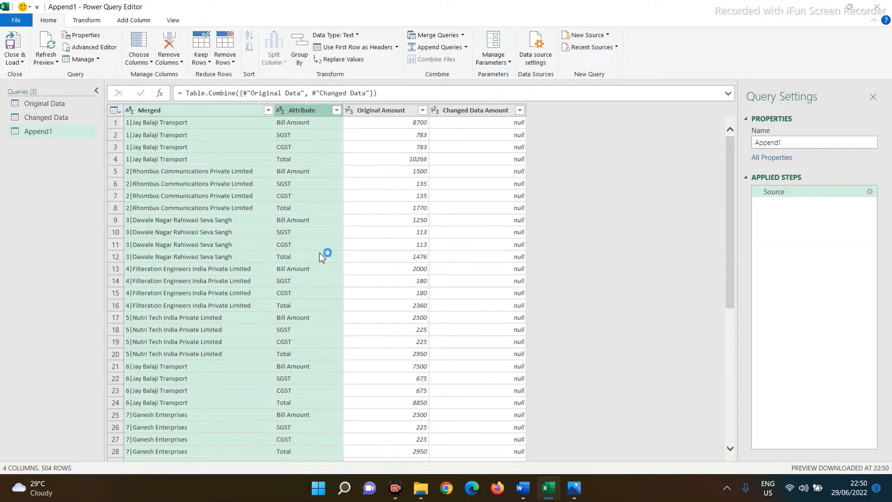
click(275, 232)
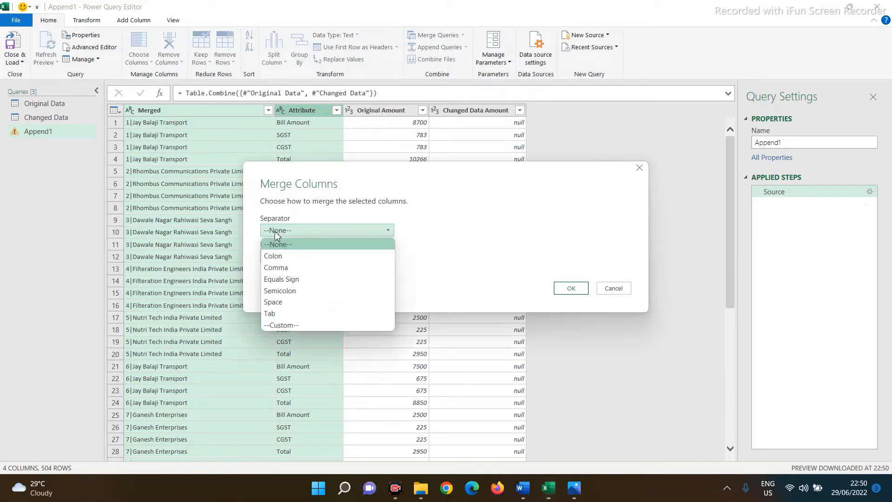
click(274, 326)
click(264, 249)
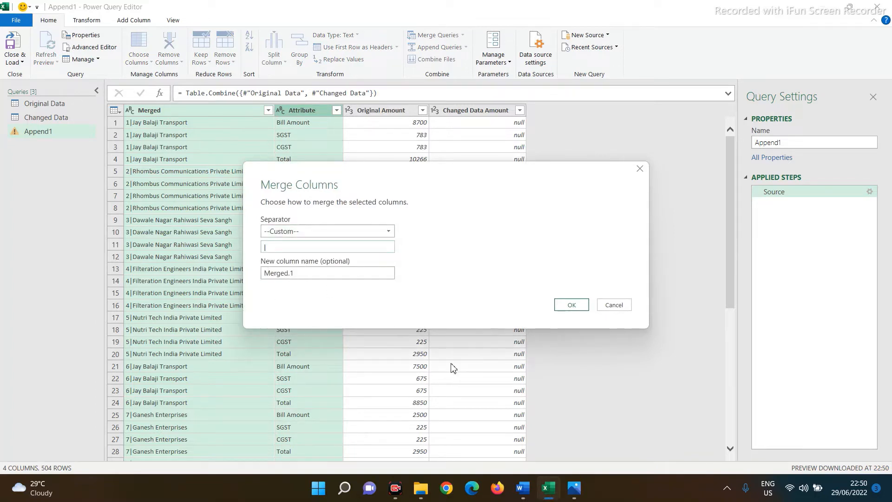
click(567, 305)
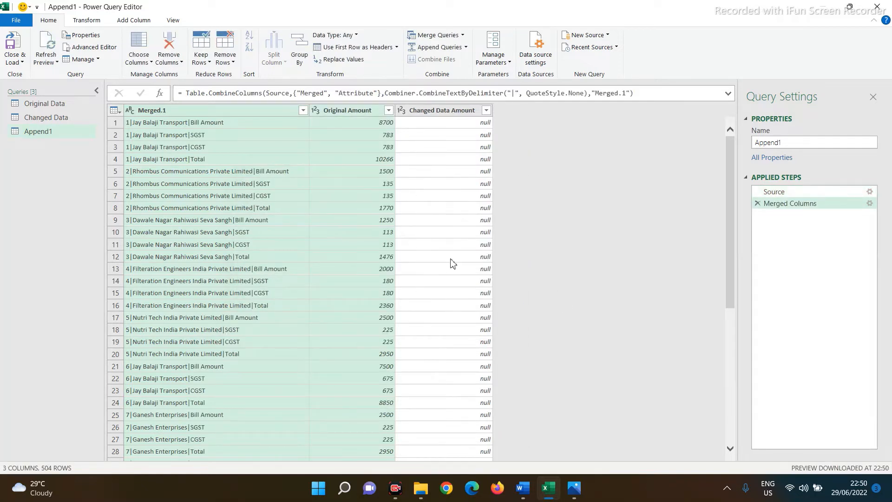
Set up an advanced Group By on Merged.1 with a column "Original" that sums Original Amount.
click(282, 221)
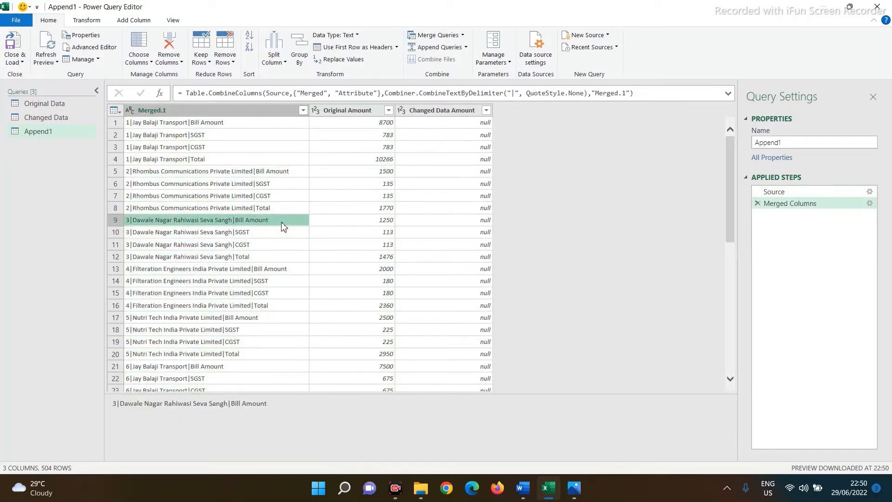
click(90, 23)
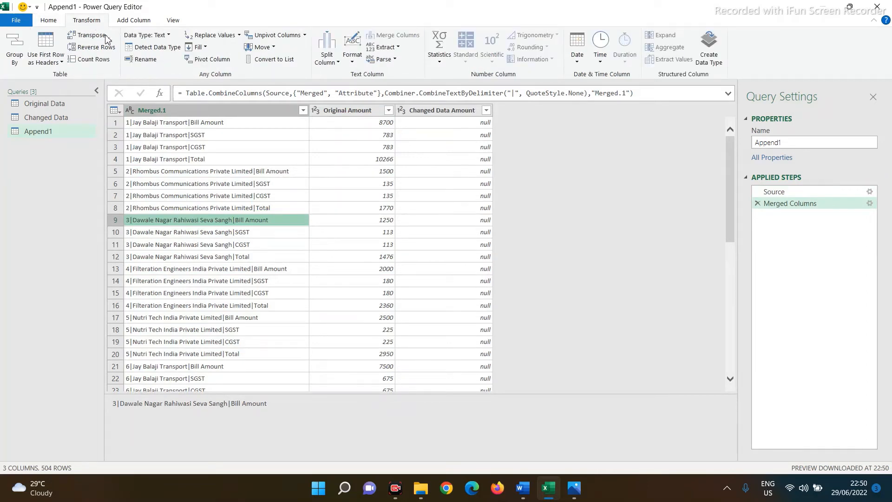
click(15, 46)
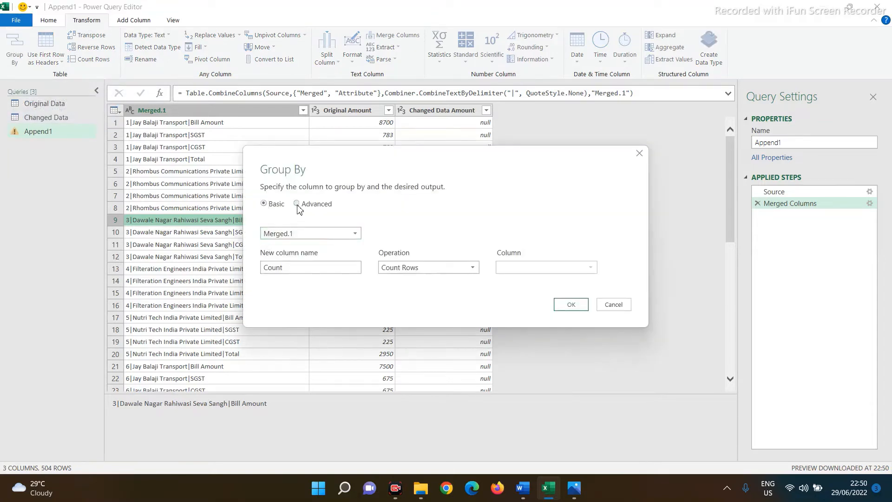
click(297, 204)
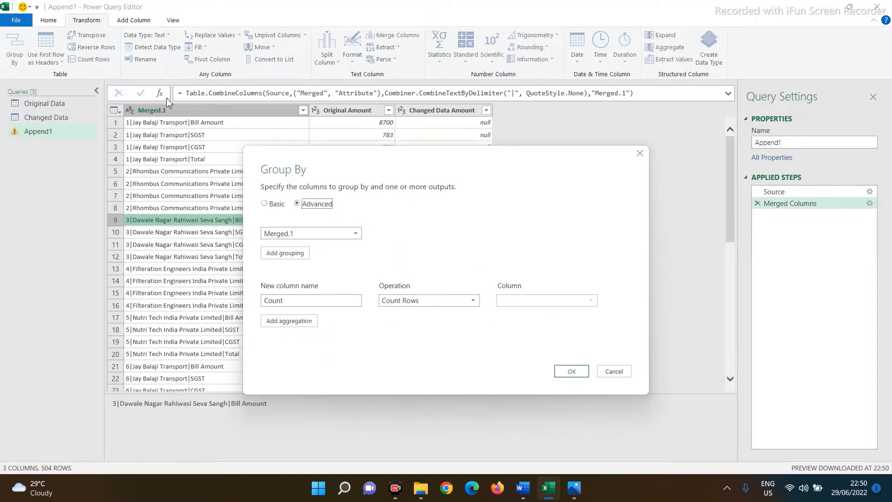
double_click(292, 300)
text(Original)
click(398, 301)
click(395, 313)
click(508, 303)
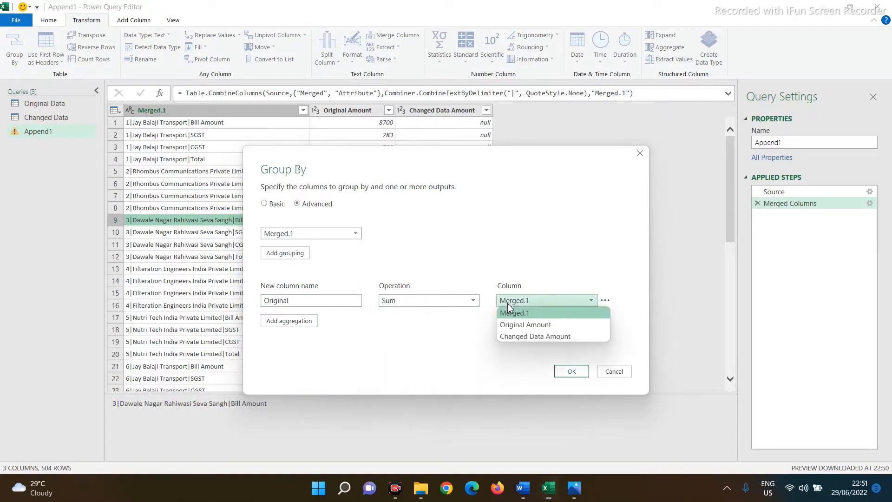
click(513, 325)
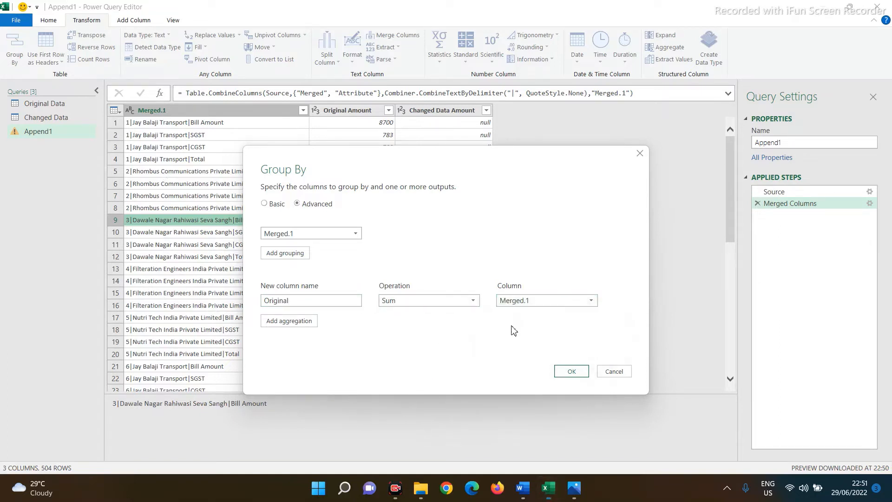
Add a second aggregation "Changed Data" that sums Changed Data Amount and apply the grouping.
click(284, 321)
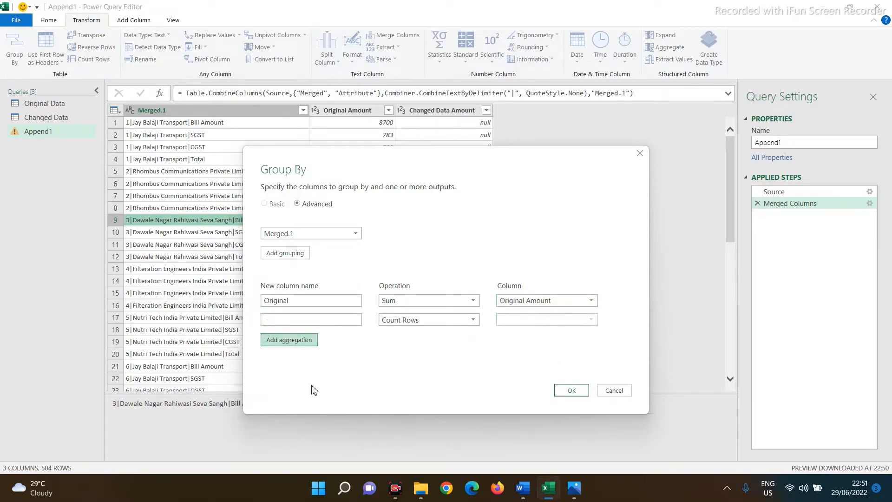
click(278, 319)
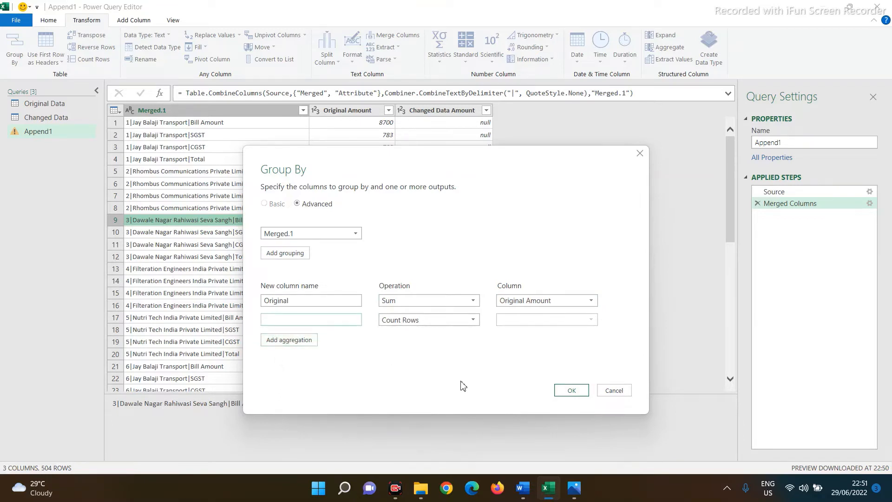
text(Changed Data)
click(389, 320)
click(389, 332)
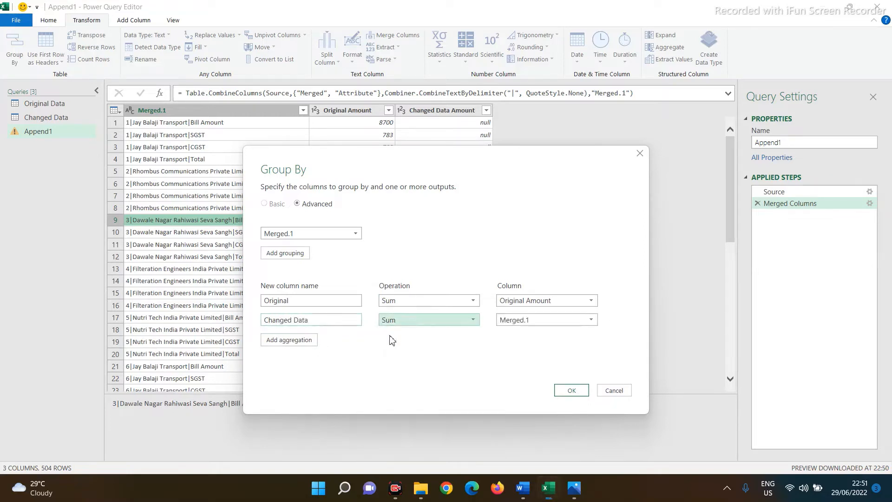
click(514, 321)
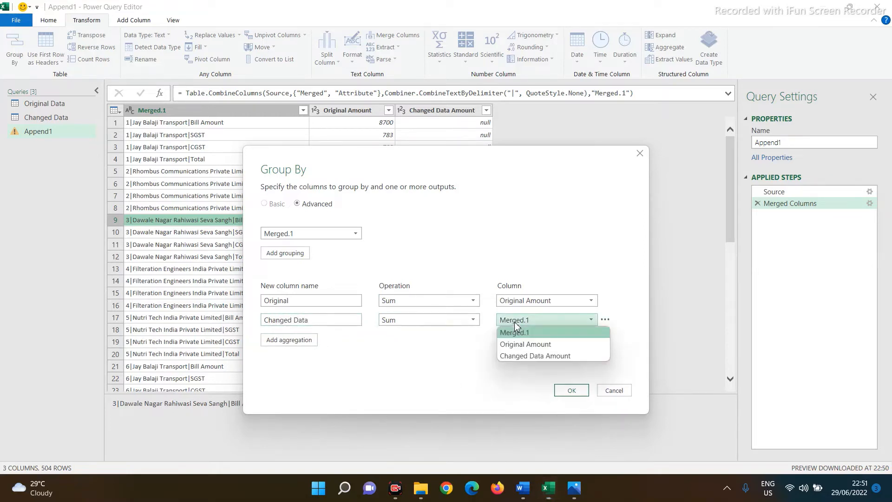
click(521, 356)
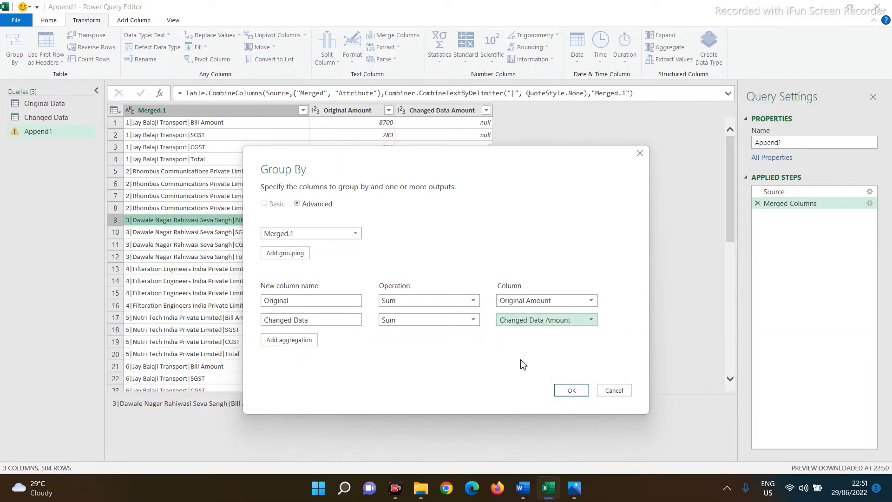
click(572, 390)
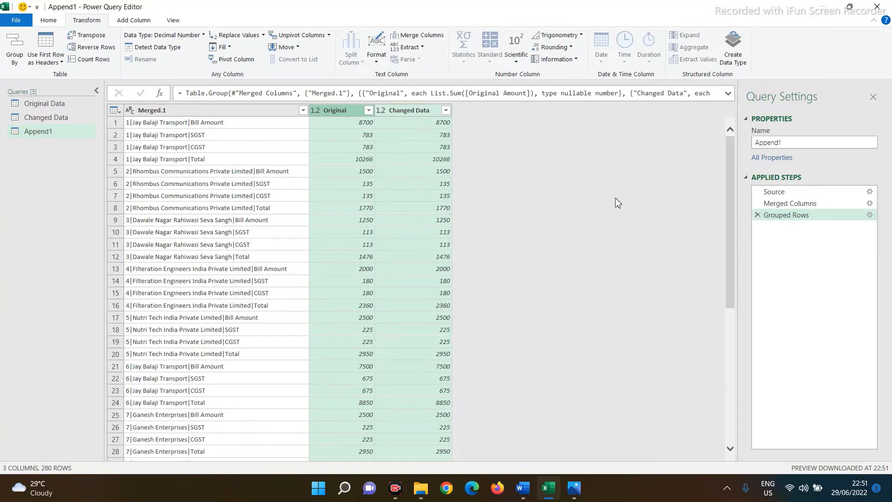
Add a column that subtracts the Changed Data column from the Original column.
click(239, 138)
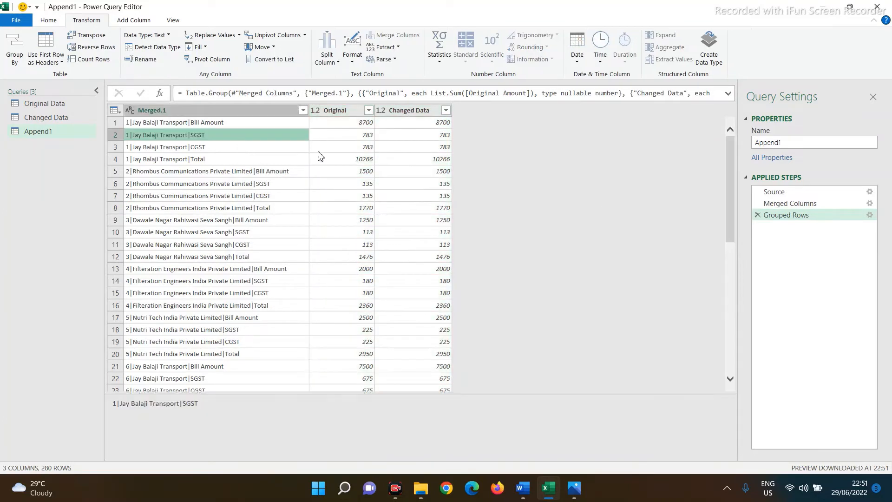
click(337, 112)
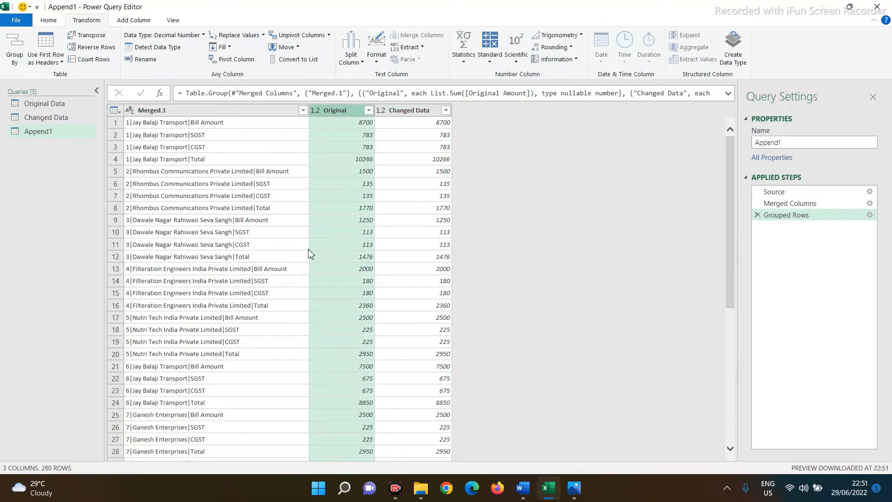
ctrl+click(416, 111)
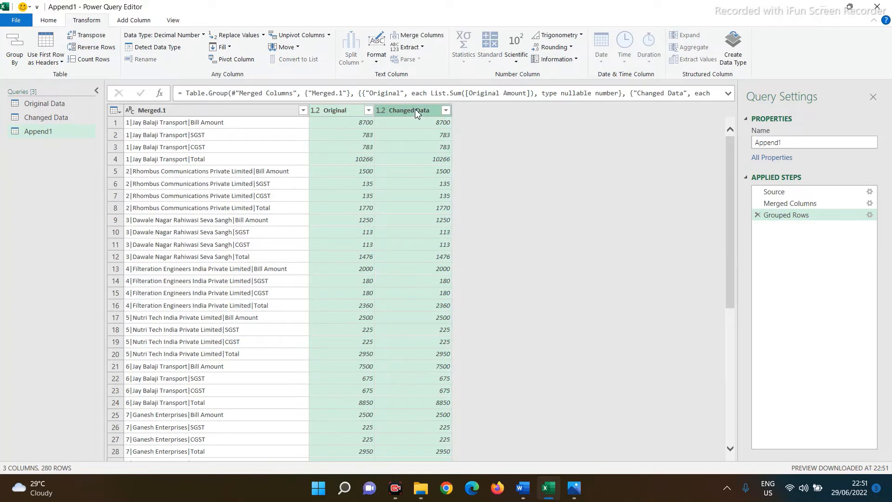
click(135, 21)
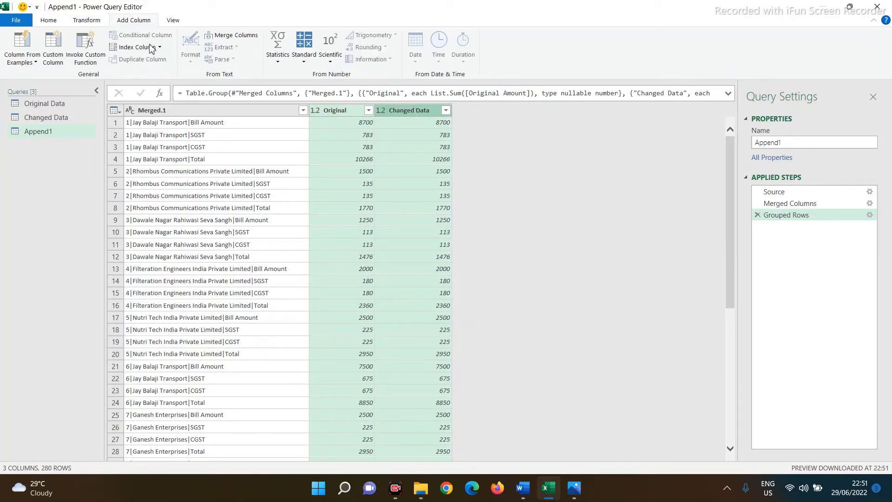
click(305, 65)
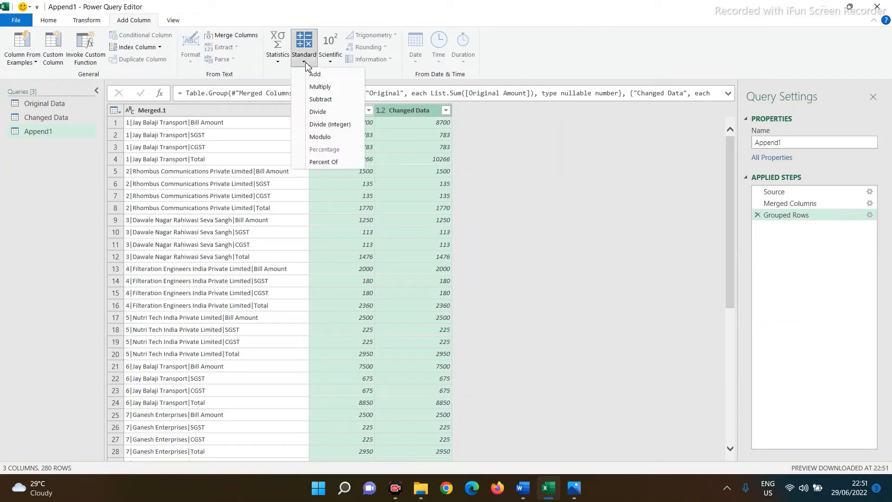
click(321, 100)
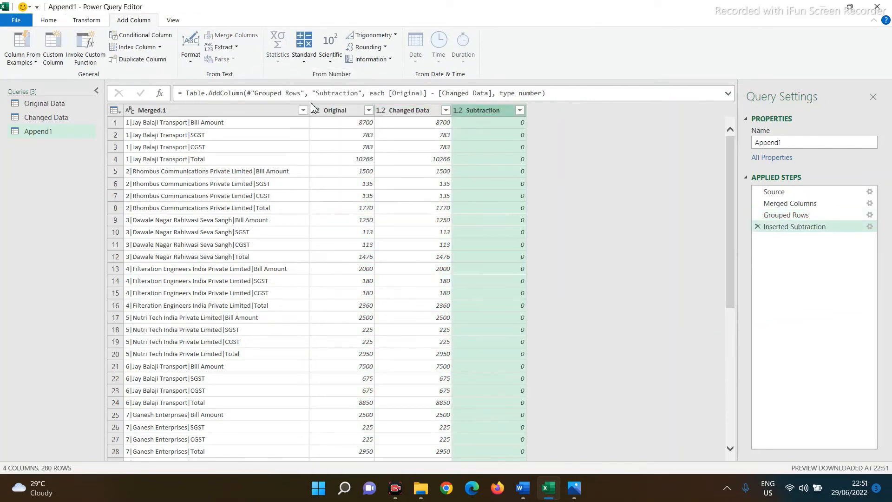
Filter the Subtraction column of the appended query to exclude rows with the value 0.
scroll(515, 191, down, 20)
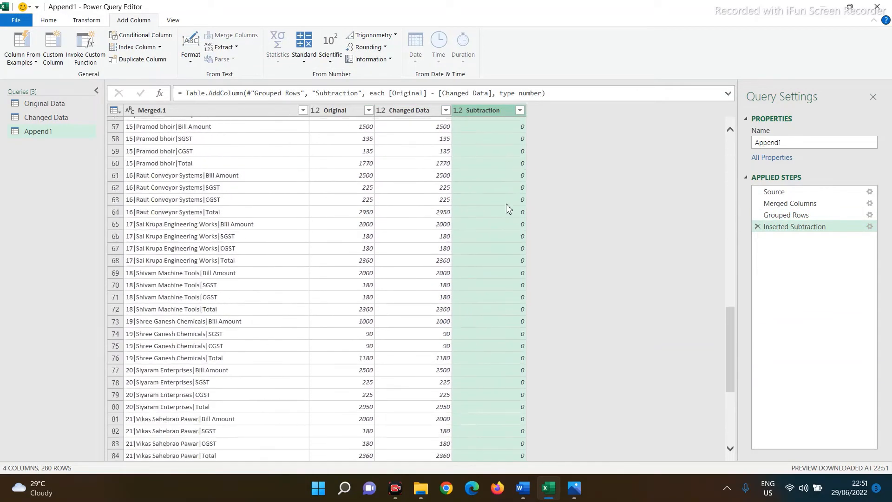
scroll(507, 212, up, 20)
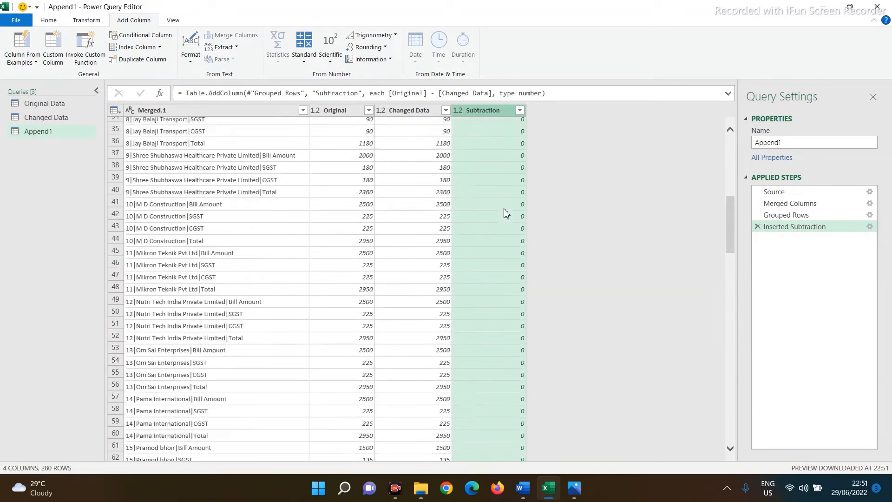
click(520, 110)
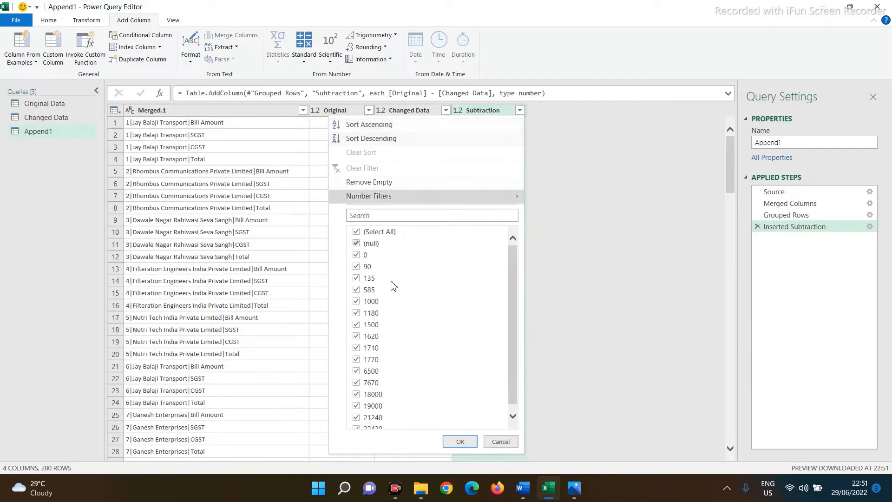
click(357, 257)
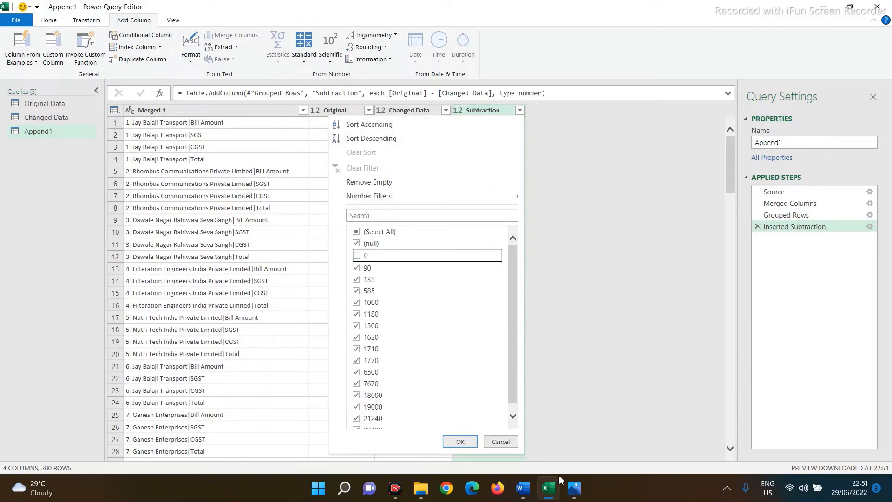
click(453, 445)
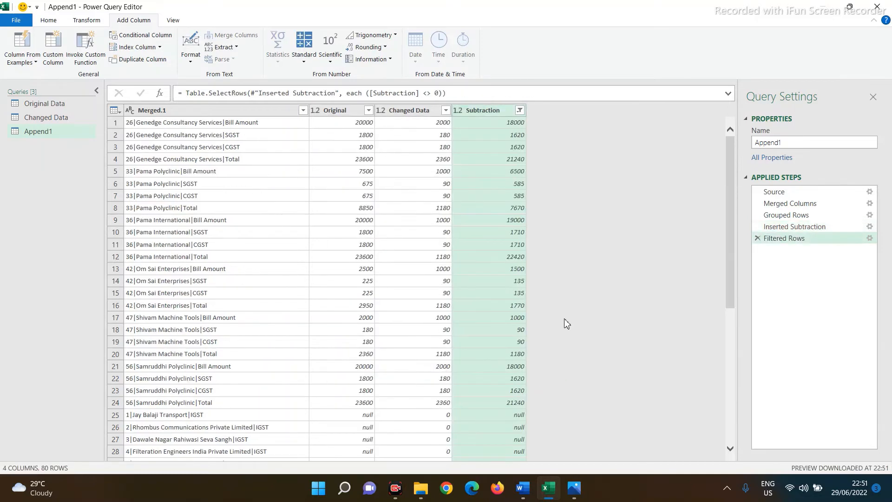
Review the filtered rows and load the appended query as a table in a new worksheet.
scroll(465, 297, down, 15)
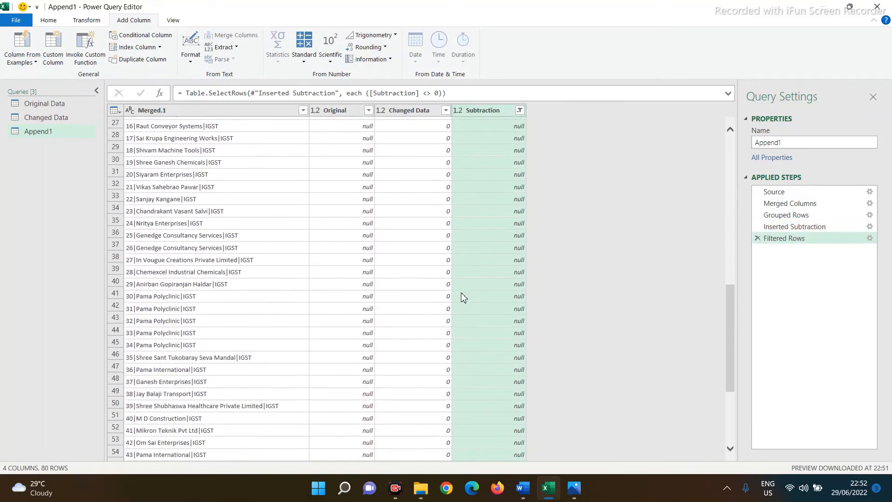
scroll(463, 297, down, 2)
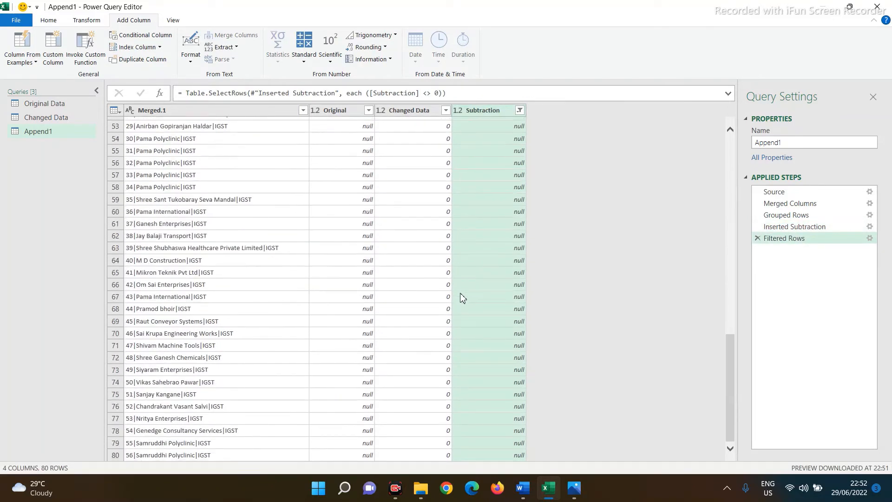
scroll(463, 298, up, 17)
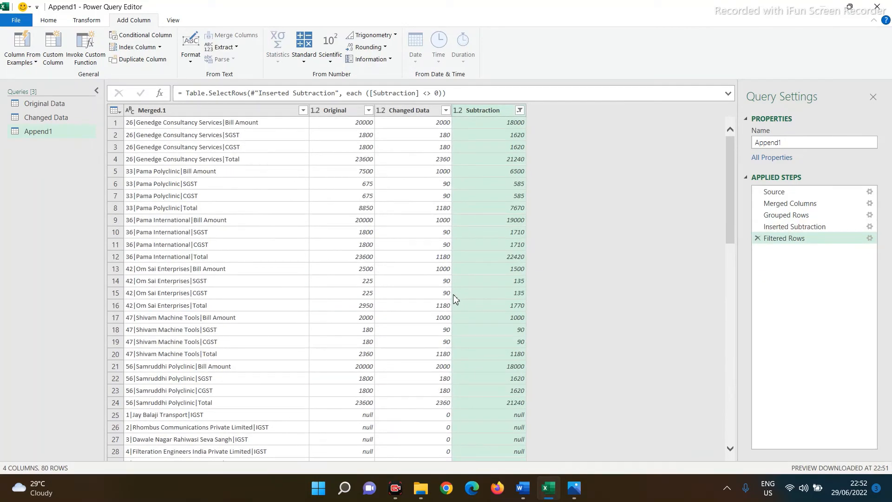
scroll(453, 297, down, 17)
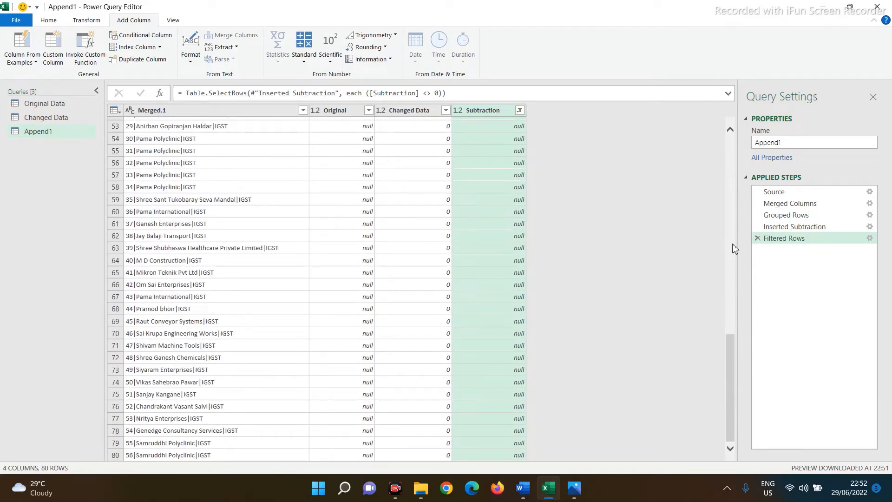
click(16, 20)
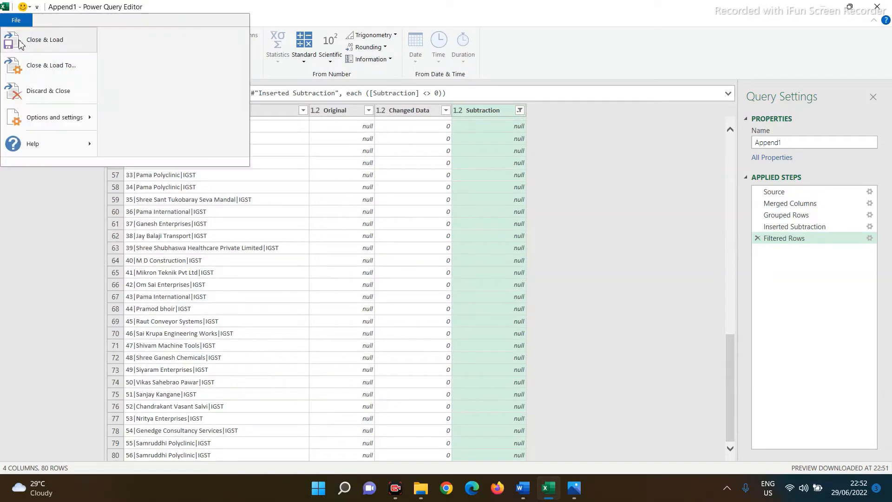
click(26, 69)
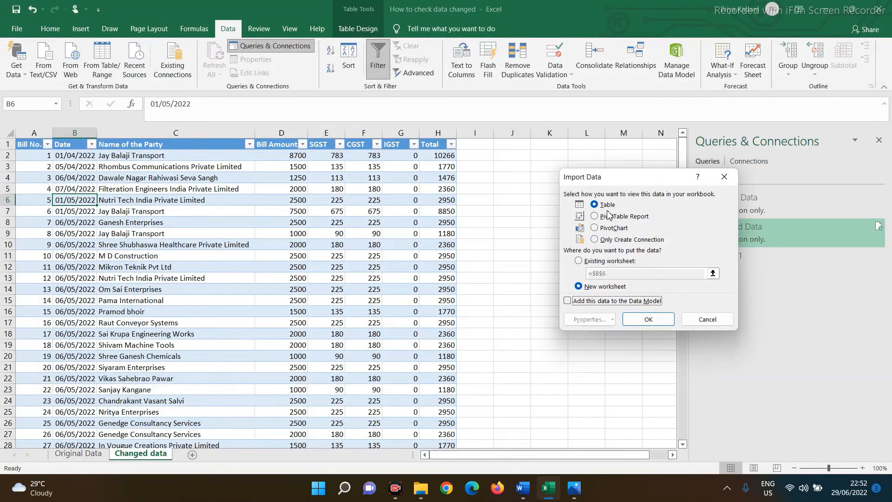
click(636, 320)
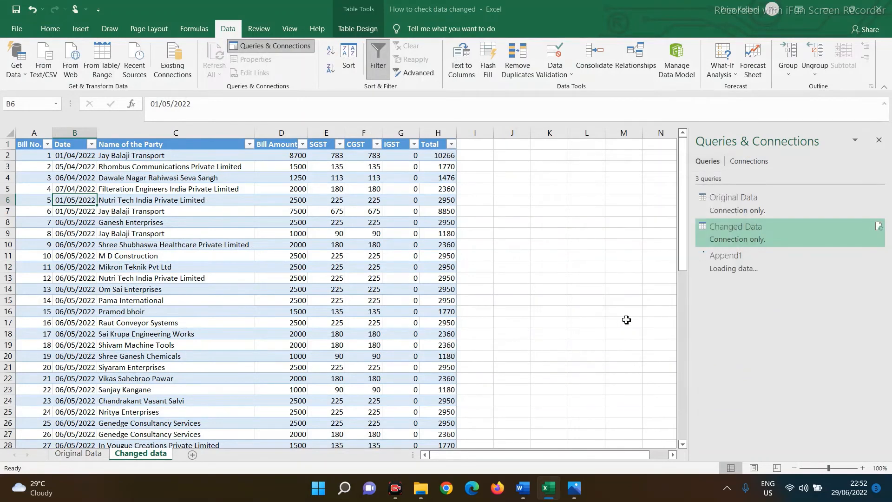
Reopen the Changed Data query, filter 0 out of Changed Data Amount, and close and load the query.
double_click(724, 230)
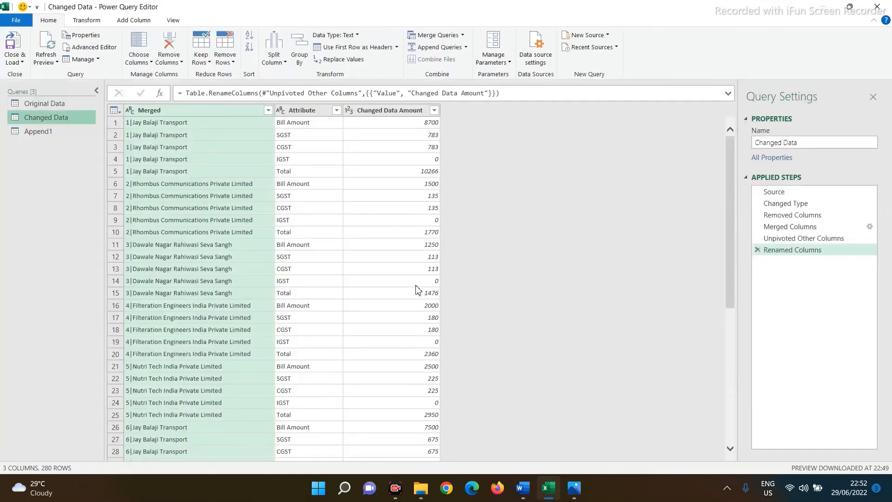
click(434, 110)
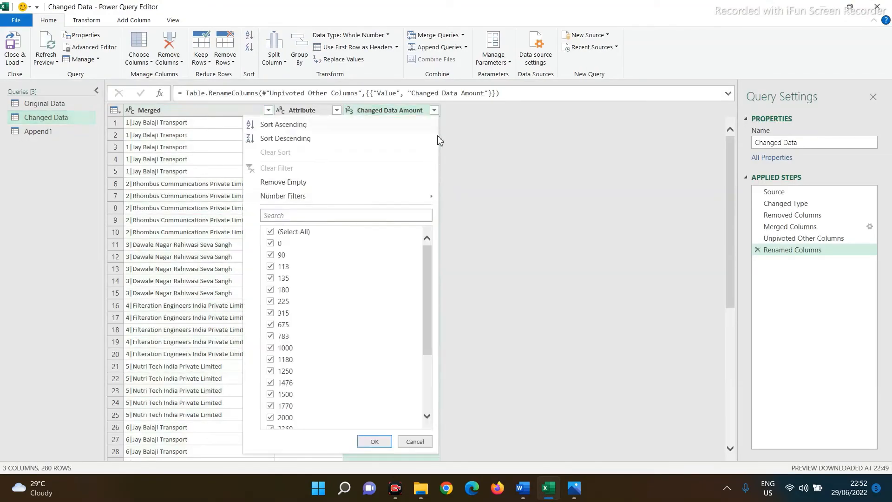
click(270, 243)
click(374, 442)
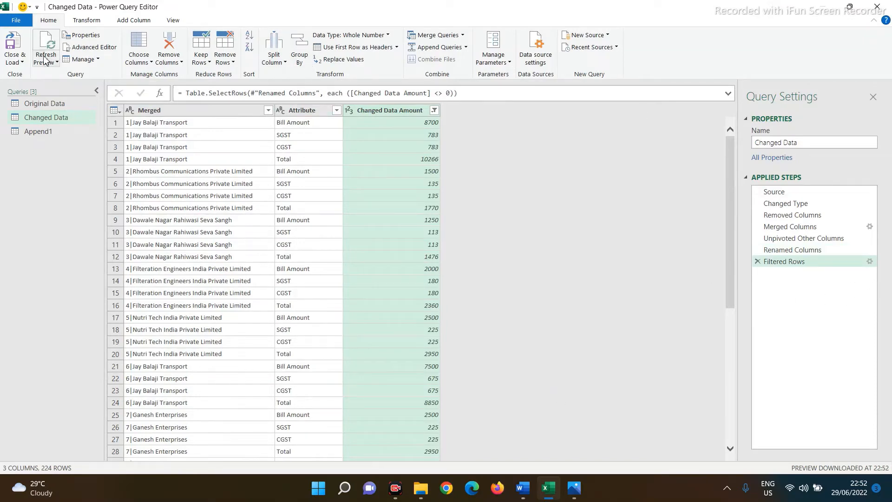
click(16, 20)
click(35, 42)
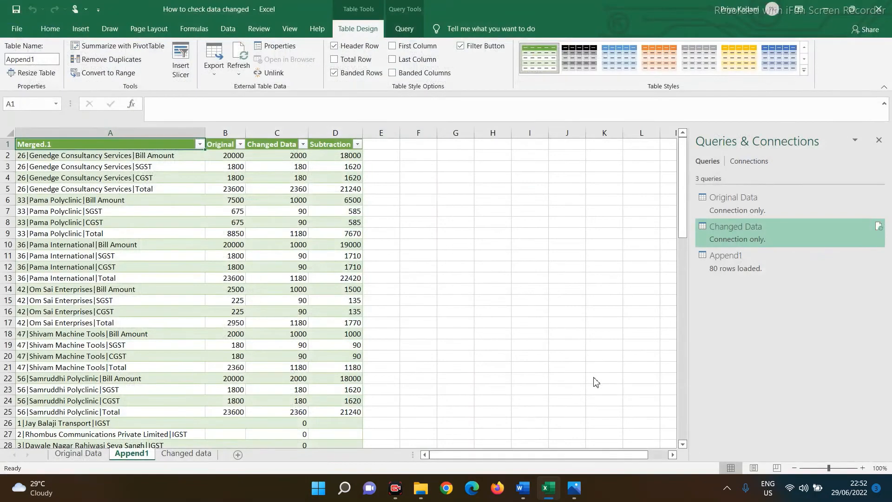
Refresh all queries so the Append1 table picks up the new filter.
click(714, 263)
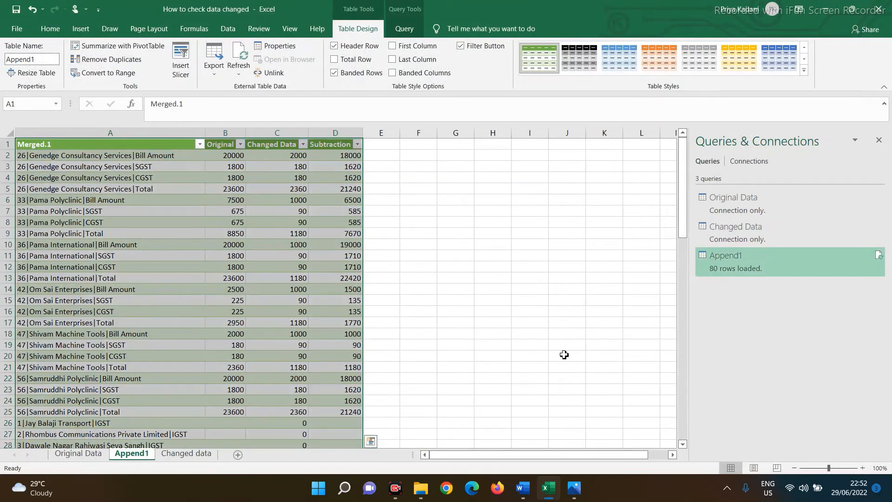
click(230, 29)
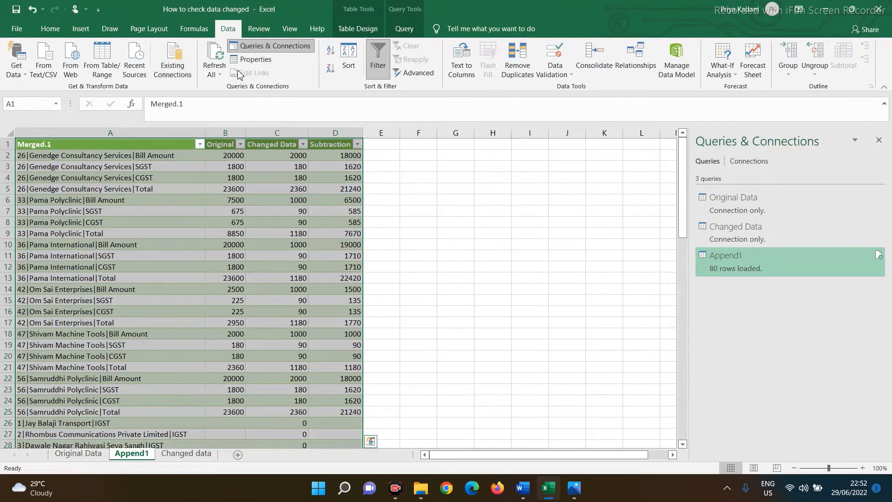
click(215, 74)
click(226, 88)
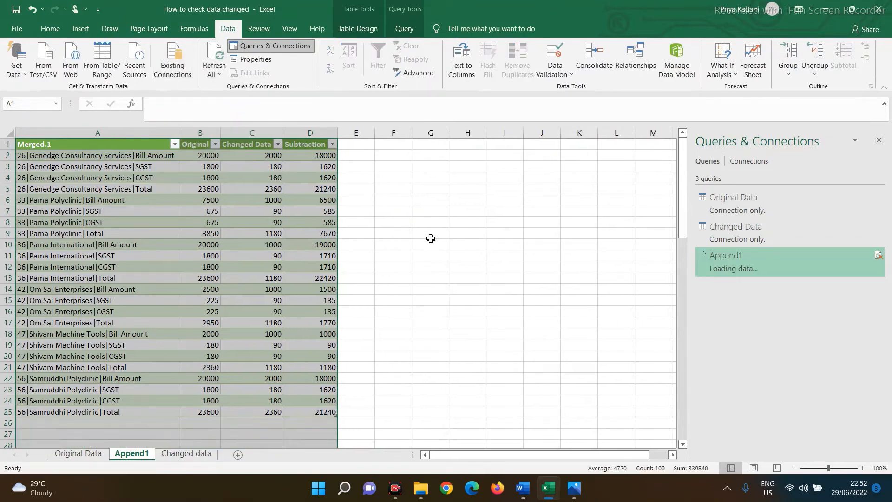
click(260, 224)
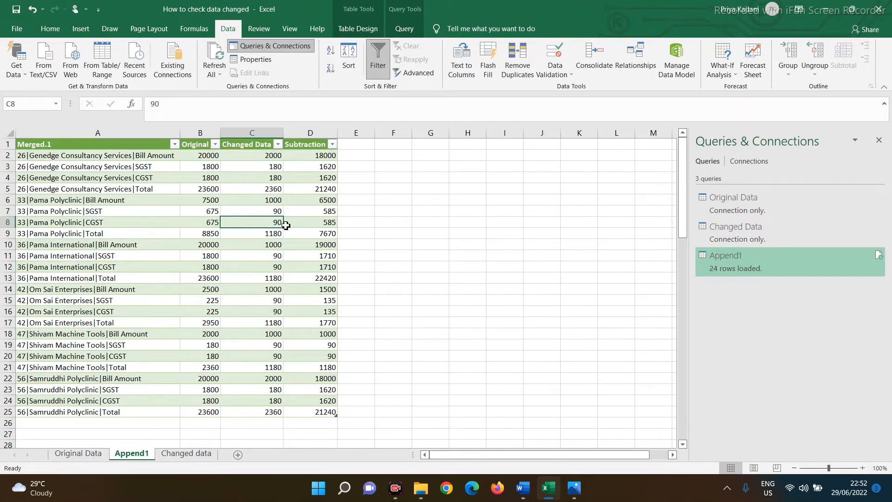
Reopen the Append1 query and split Merged.1 by the custom delimiter "|" at each occurrence.
click(726, 271)
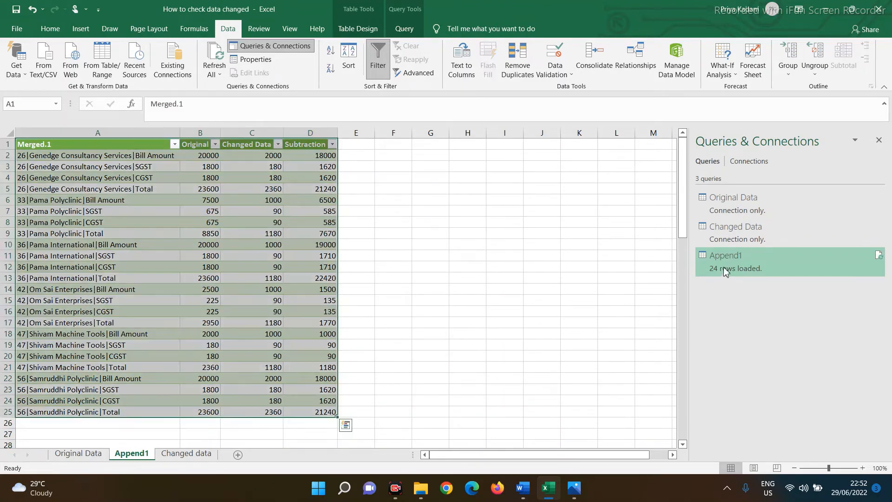
double_click(726, 271)
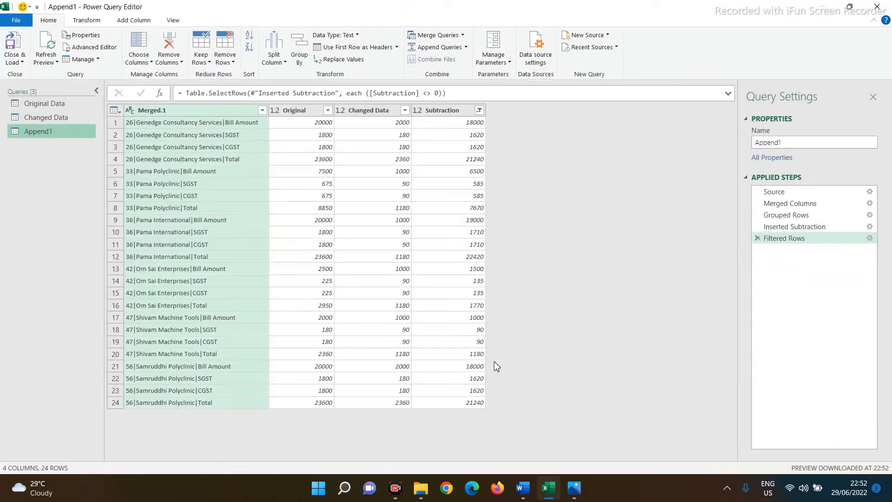
right_click(152, 110)
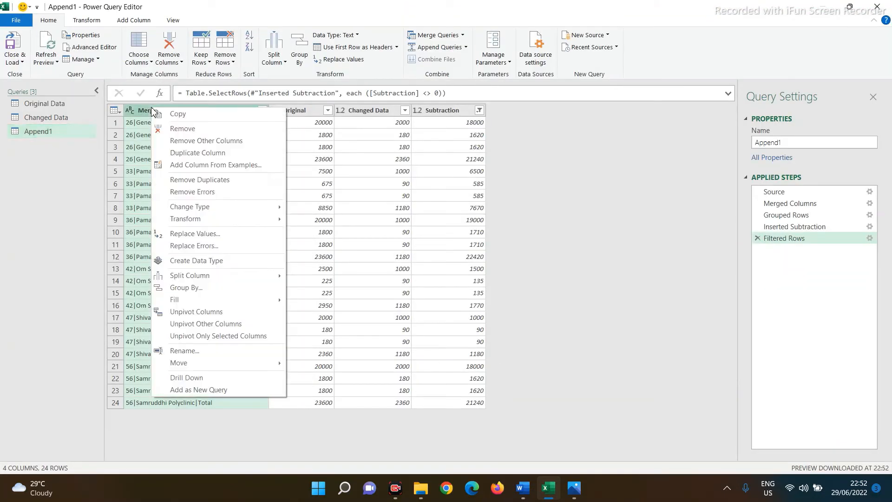
mouse_move(180, 279)
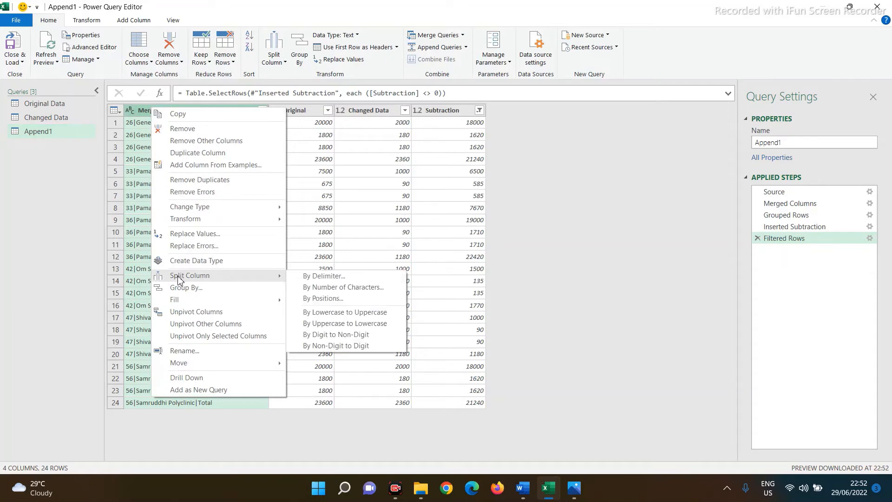
click(324, 276)
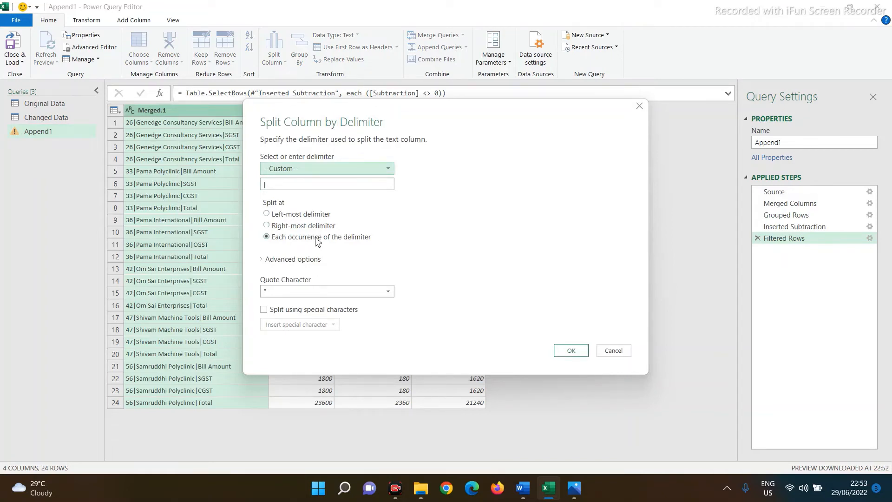
click(574, 351)
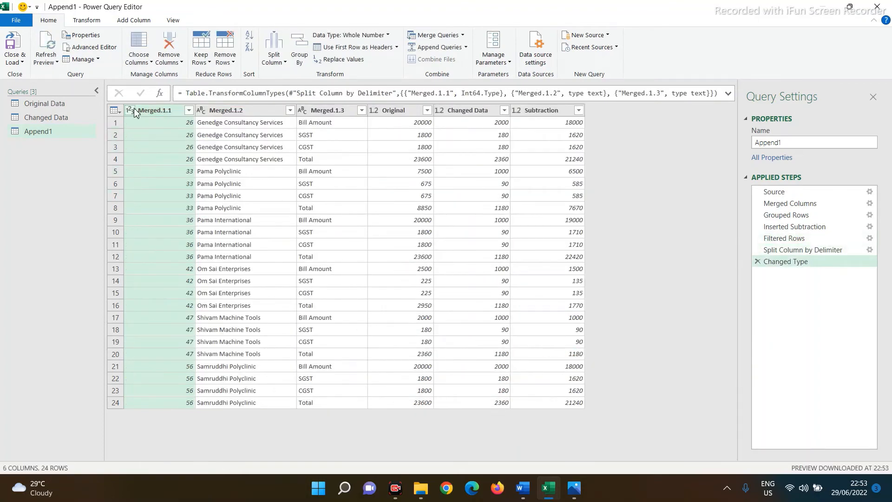
Rename the three split columns "Bill No", "Name of the party" and "Account Head".
double_click(146, 111)
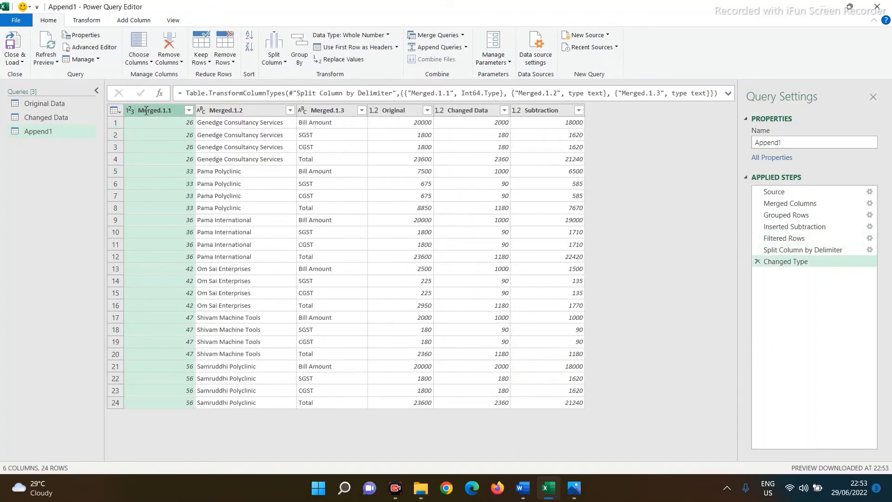
text(Bill)
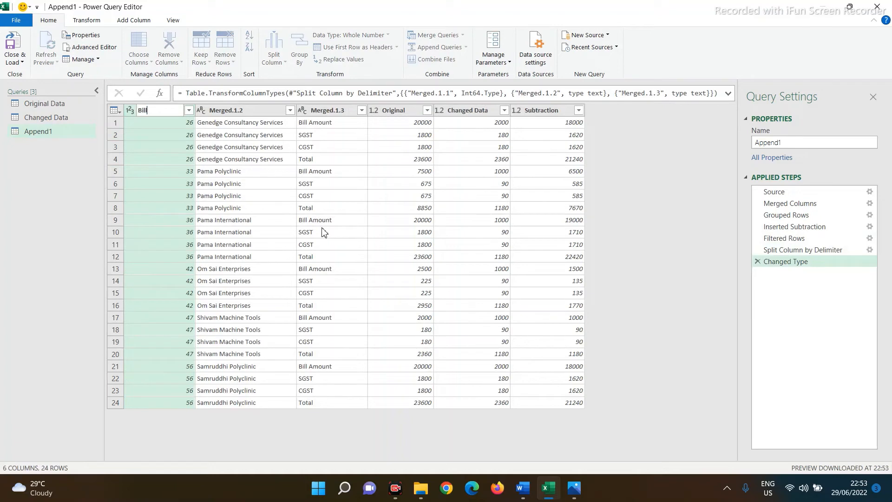
text( No)
double_click(235, 114)
text(Nam)
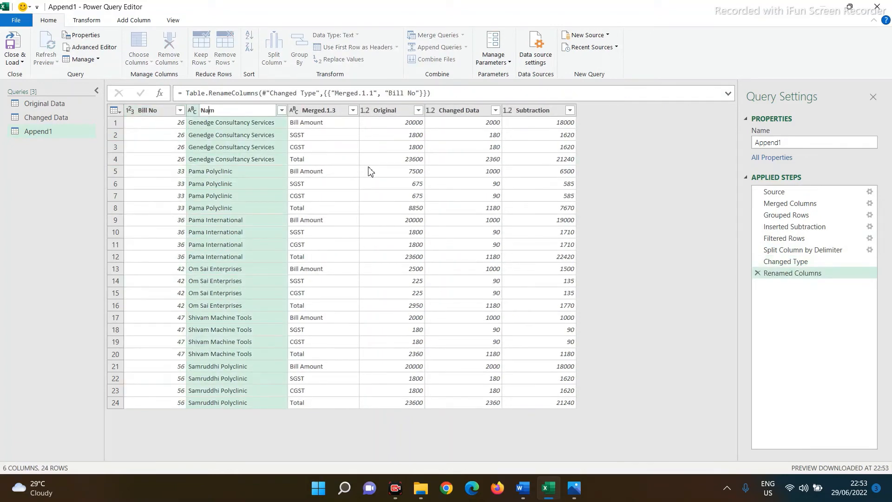
text(e of the party)
key(Return)
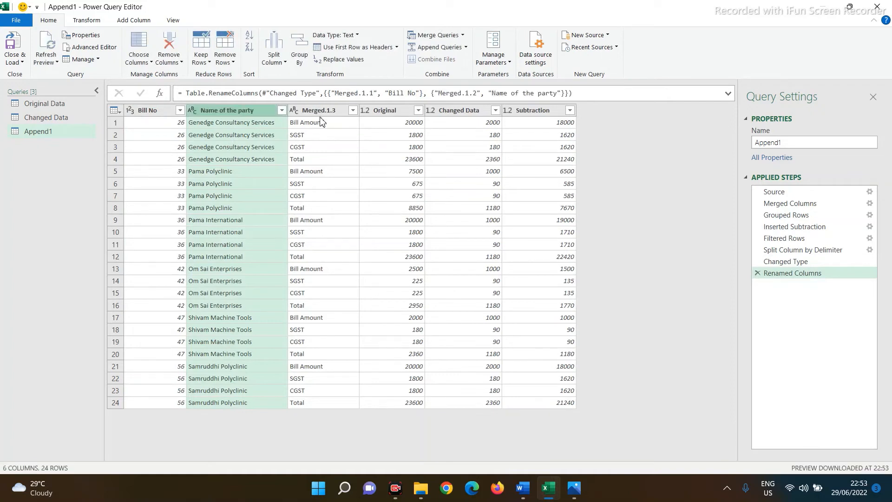
double_click(319, 110)
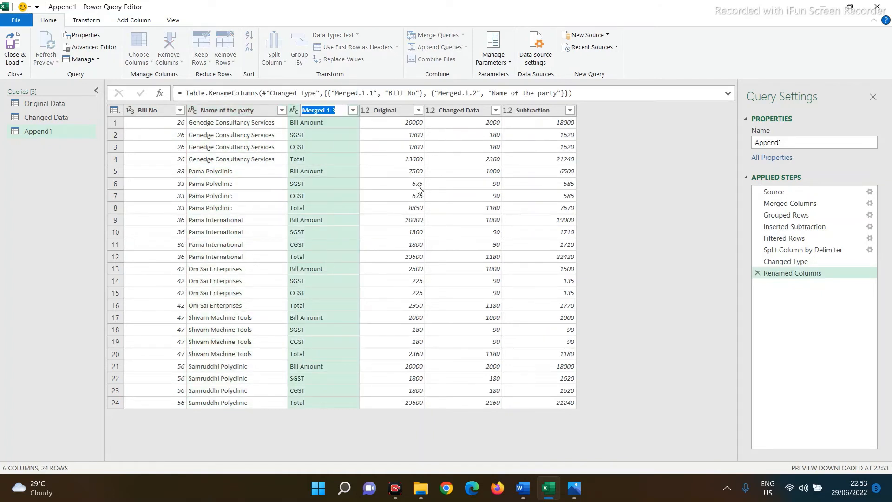
text(Account Head)
key(Return)
Close and load the Append1 query to update its table in the worksheet.
click(492, 124)
click(533, 124)
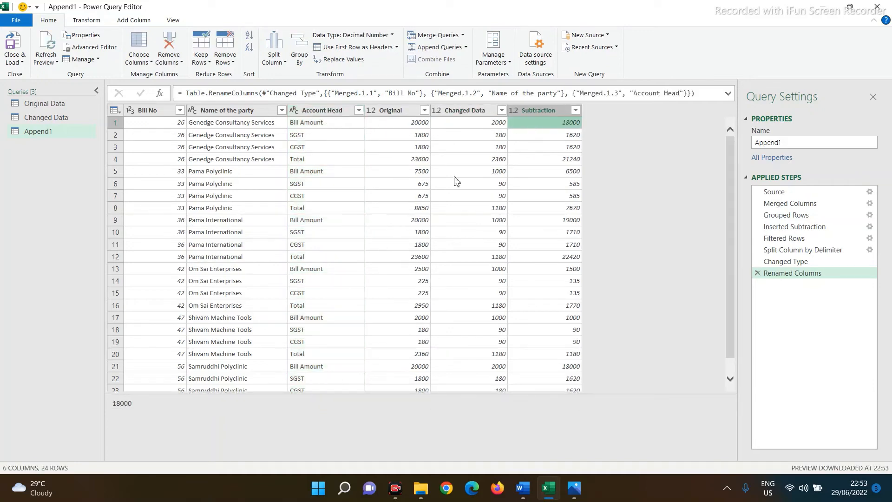
click(13, 65)
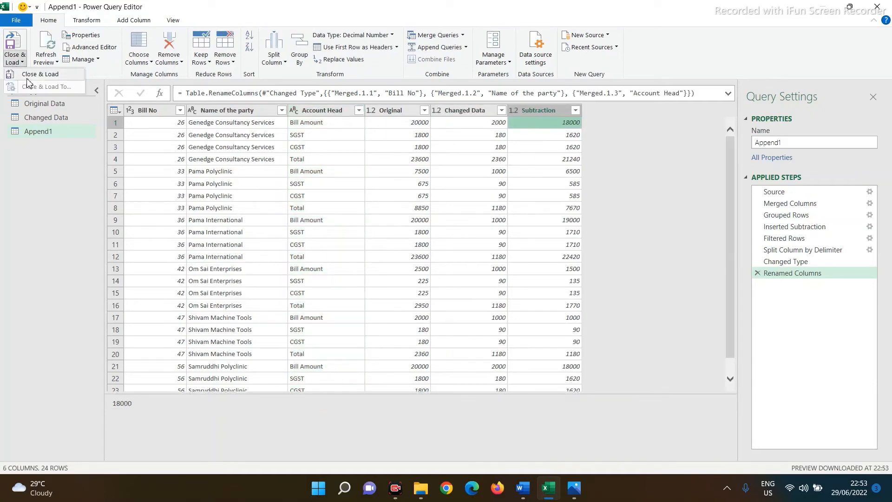
click(29, 80)
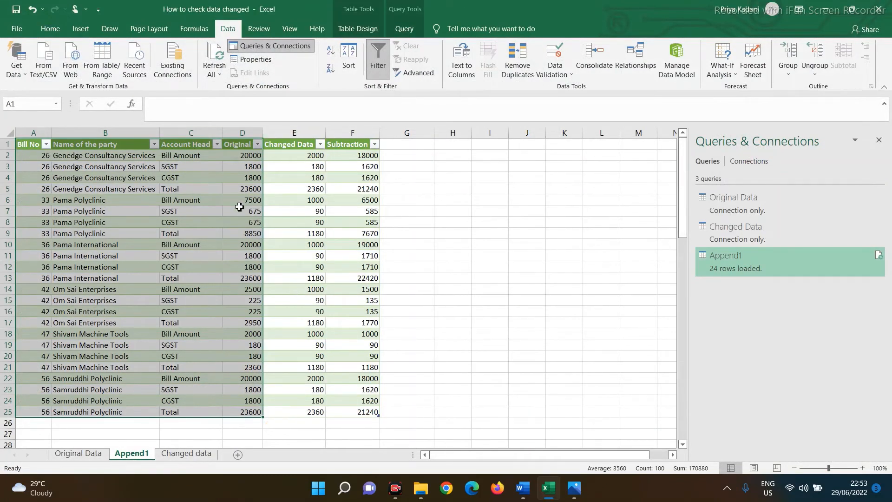
click(416, 224)
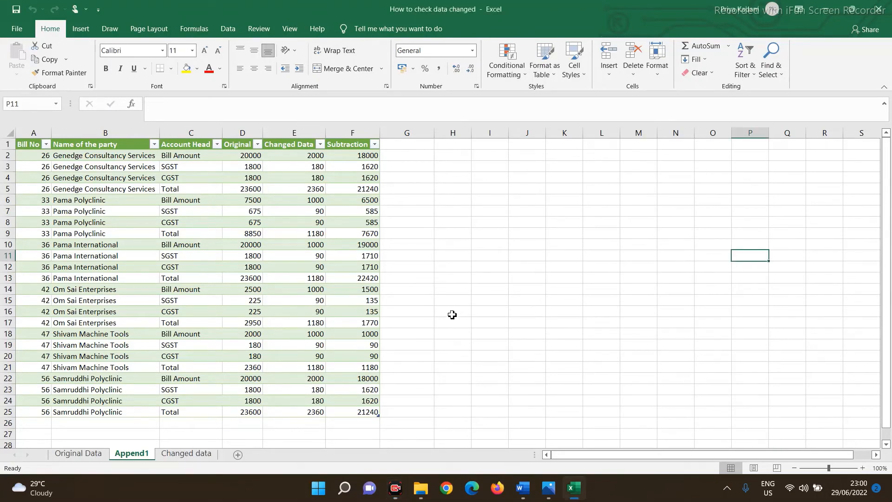
In the Changed data sheet, set bill 1's Bill Amount to 1000 and its SGST and CGST to 180 each.
click(181, 455)
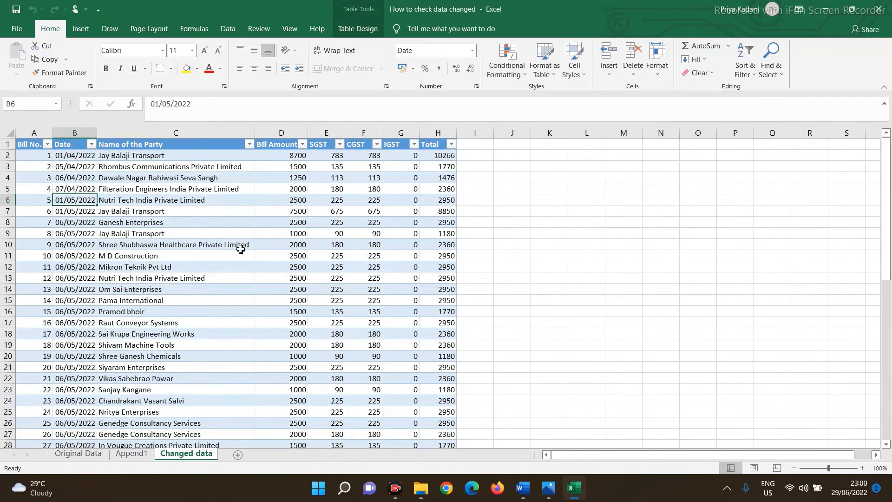
click(295, 158)
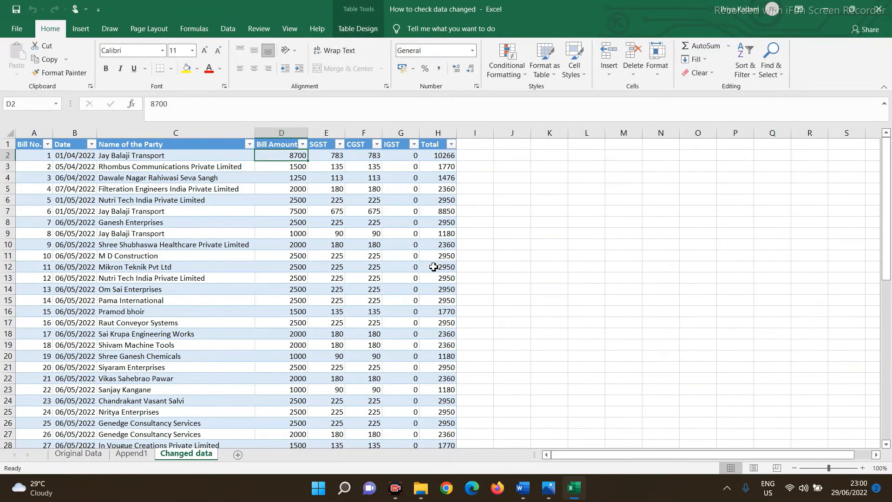
text(100)
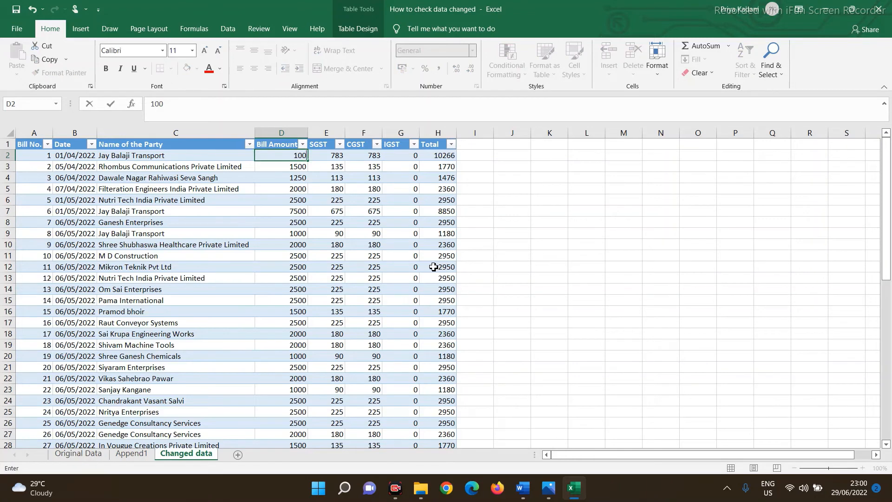
text(0)
key(Tab)
text(1)
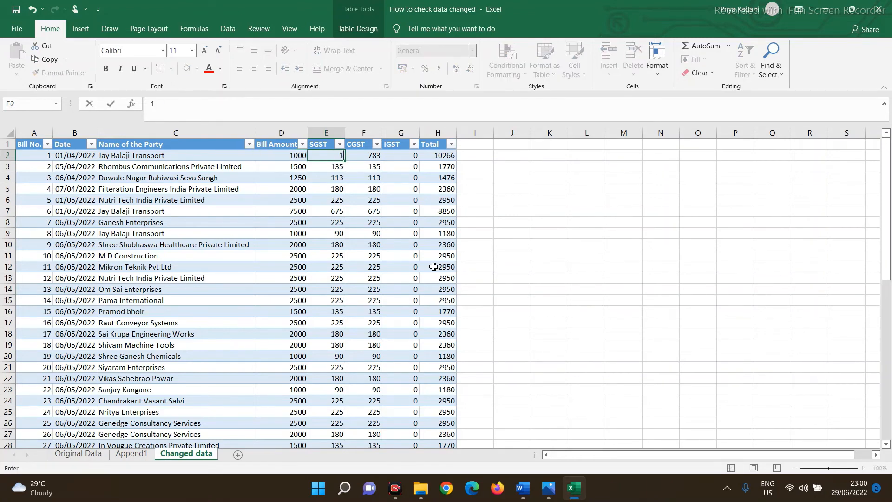
text(80)
key(Tab)
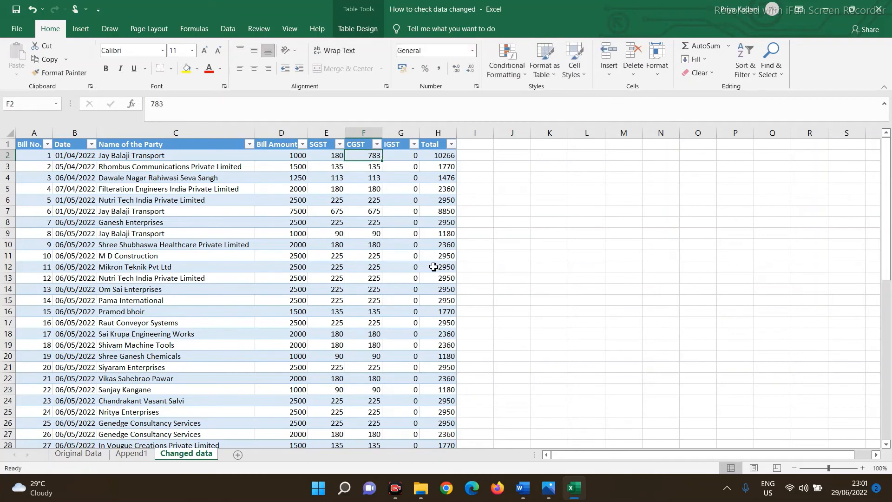
text(180)
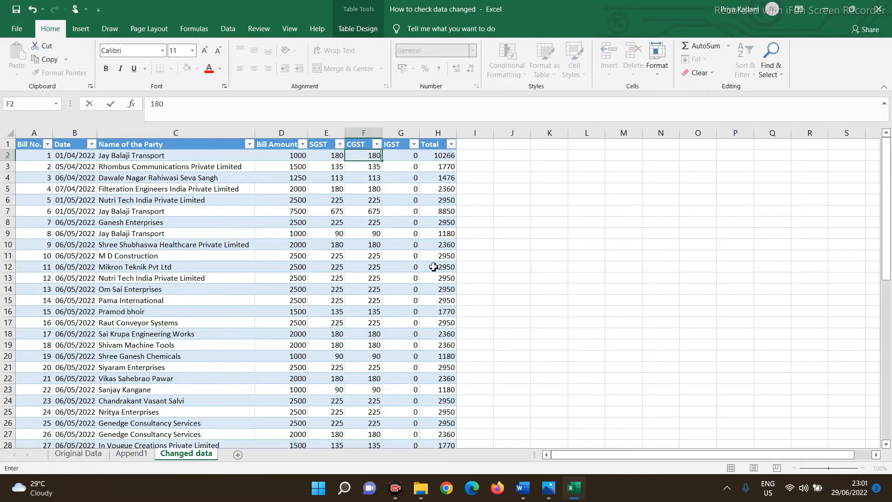
key(Return)
Set bill 2's Bill Amount to 2000 and its SGST and CGST to 360 each.
key(Left)
key(Left)
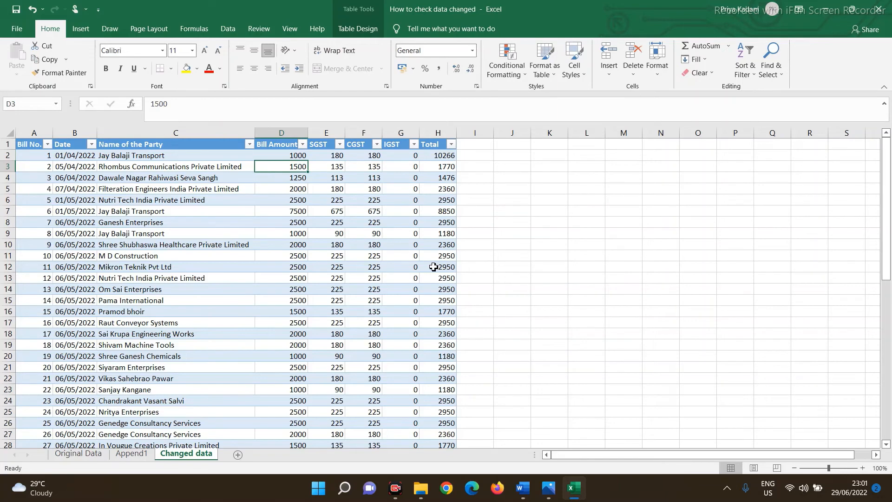
text(2000)
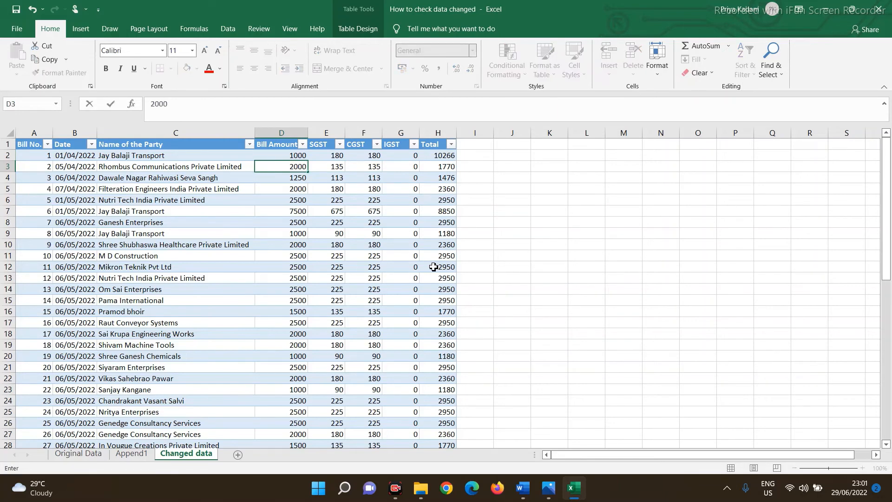
key(Tab)
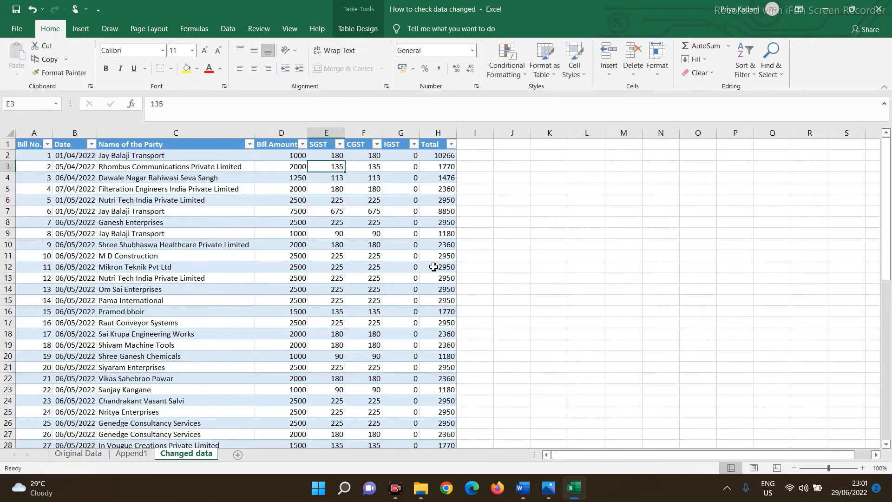
text(1)
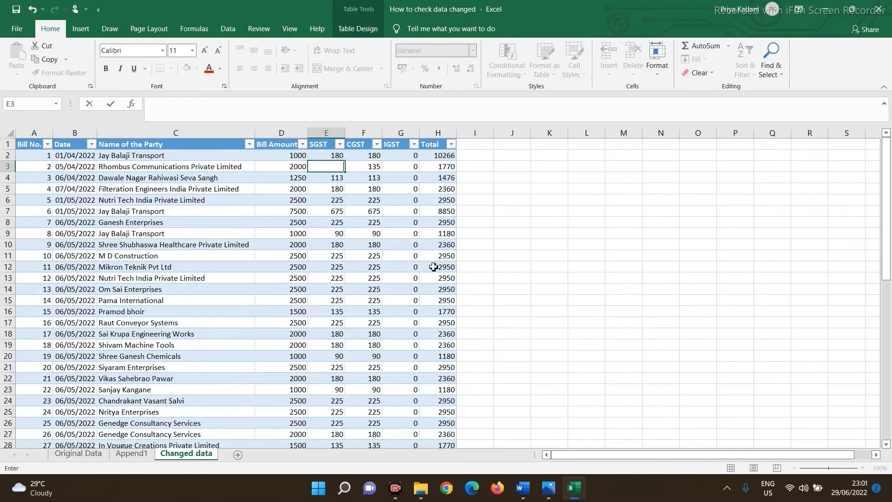
text(360)
key(Tab)
text(360)
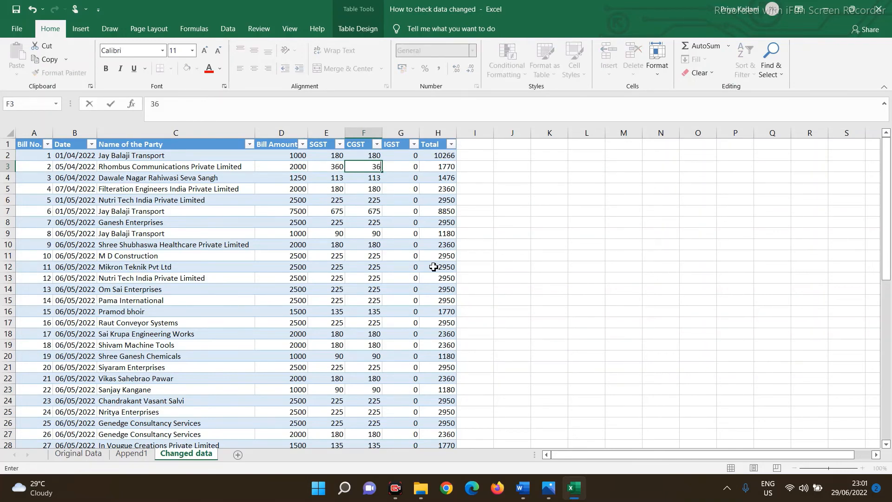
key(Tab)
Replace bill 1's Total with a SUM formula covering Bill Amount through IGST, =SUM(Table2[@[Bill Amount]:[IGST]]).
key(Tab)
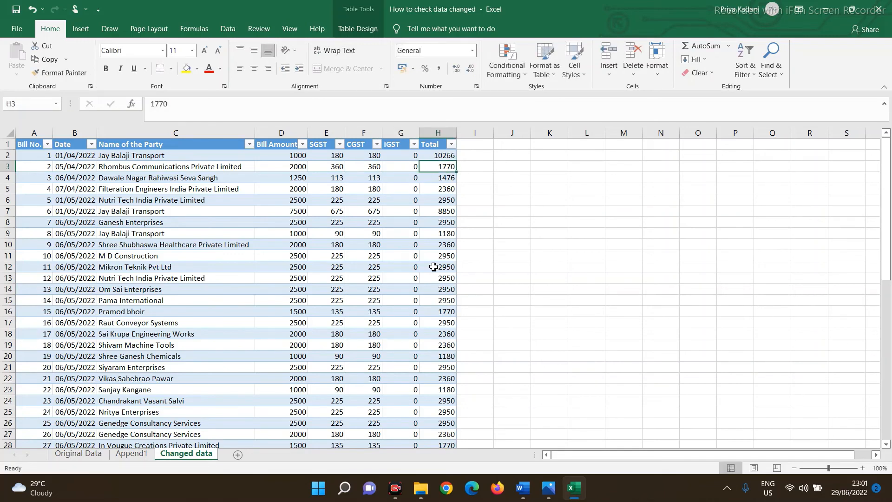
key(Up)
text(=)
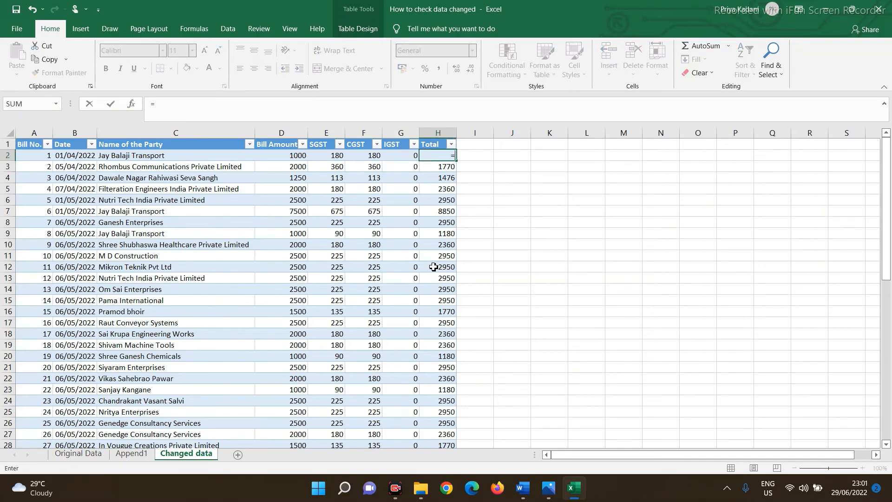
text(sum()
key(Left)
key(Left)
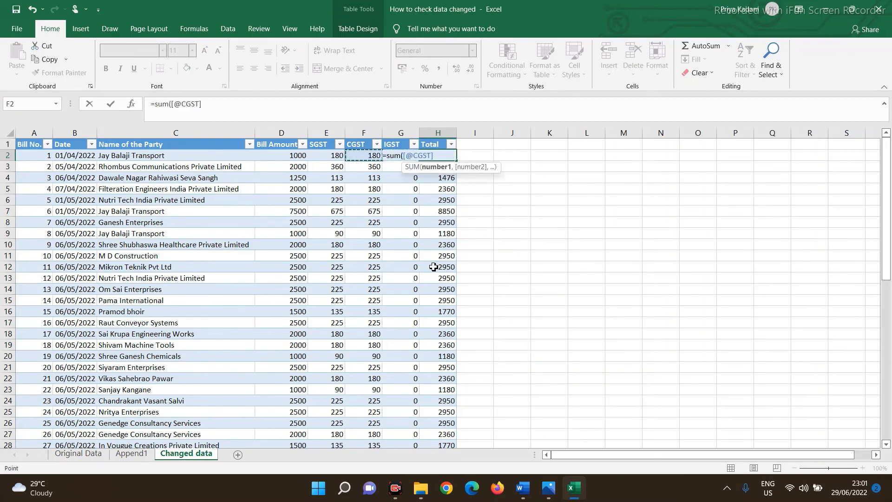
key(shift+Left)
key(shift+Left)
key(shift+Right)
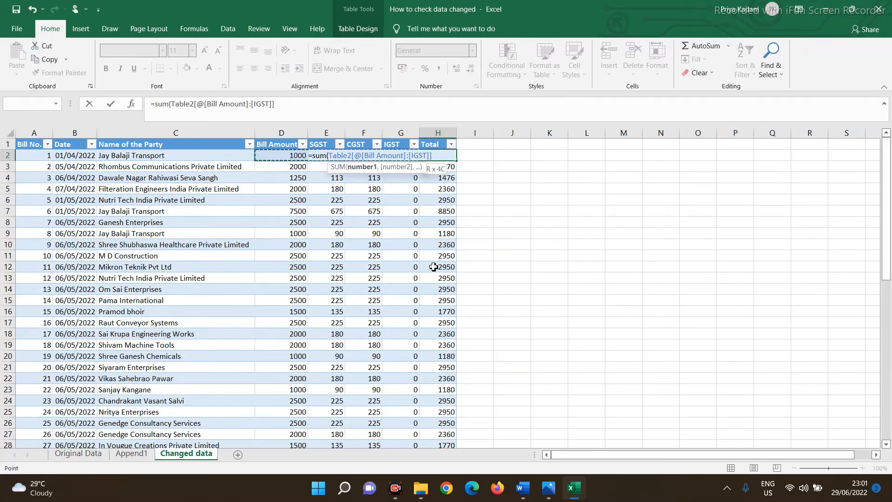
text())
key(Return)
Copy bill 1's Total formula into the Total cell of bill 2.
key(Up)
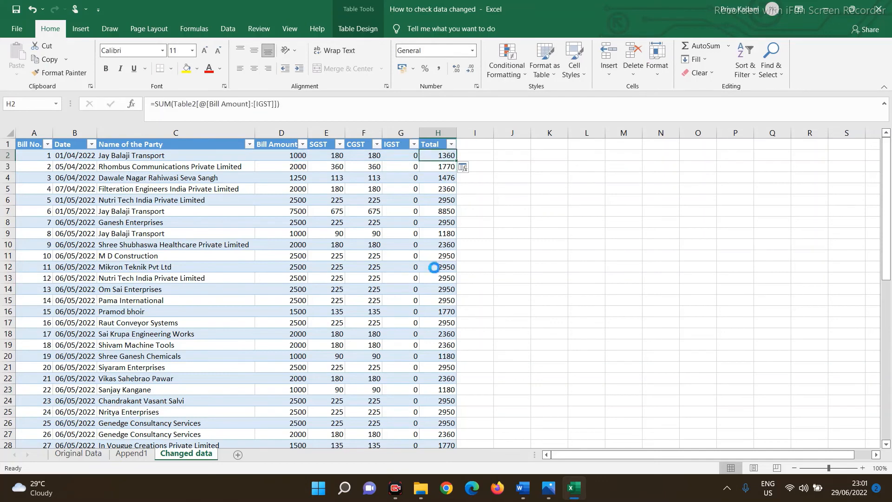
key(ctrl+c)
key(Down)
key(ctrl+v)
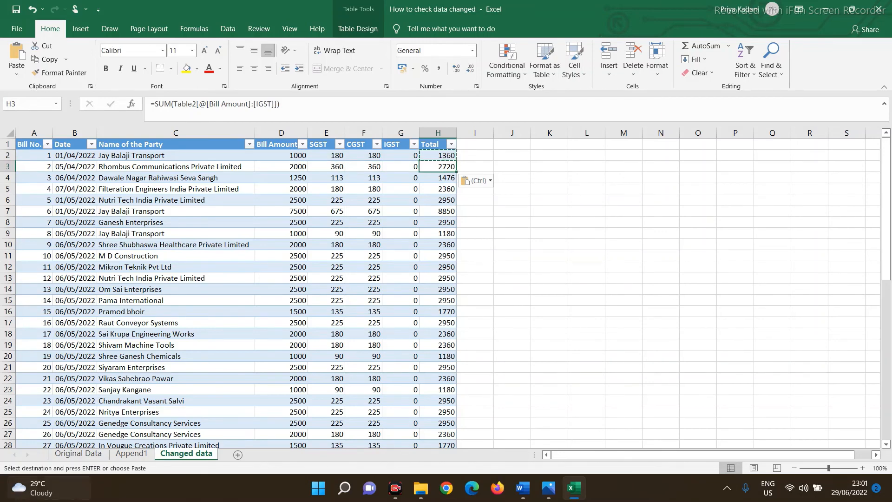
Return to the Append1 sheet and refresh all queries to pick up the edited bills.
click(136, 455)
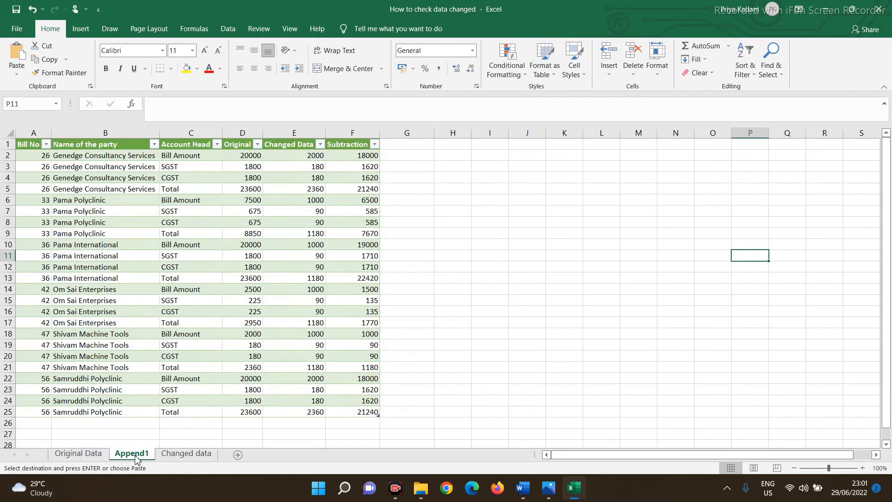
click(229, 29)
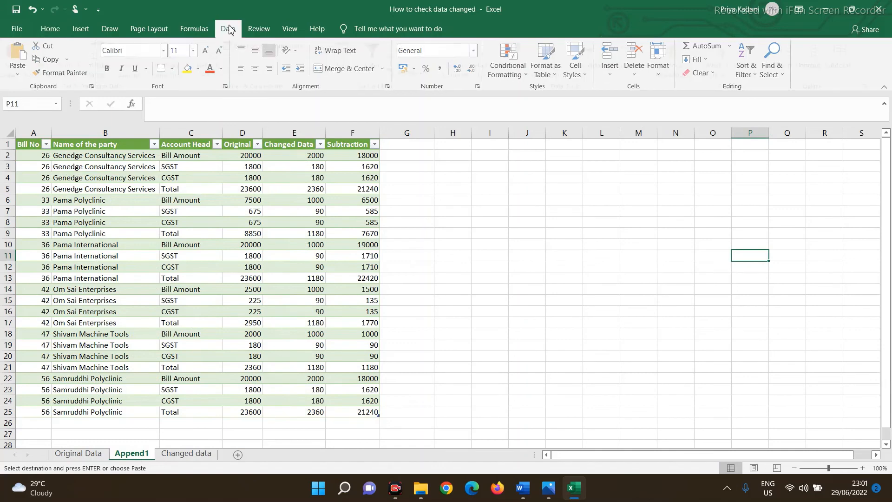
click(219, 74)
click(239, 108)
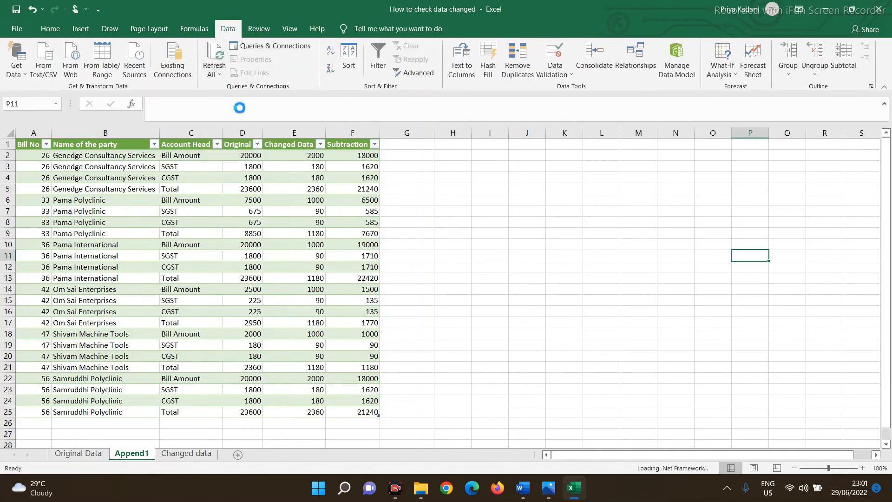